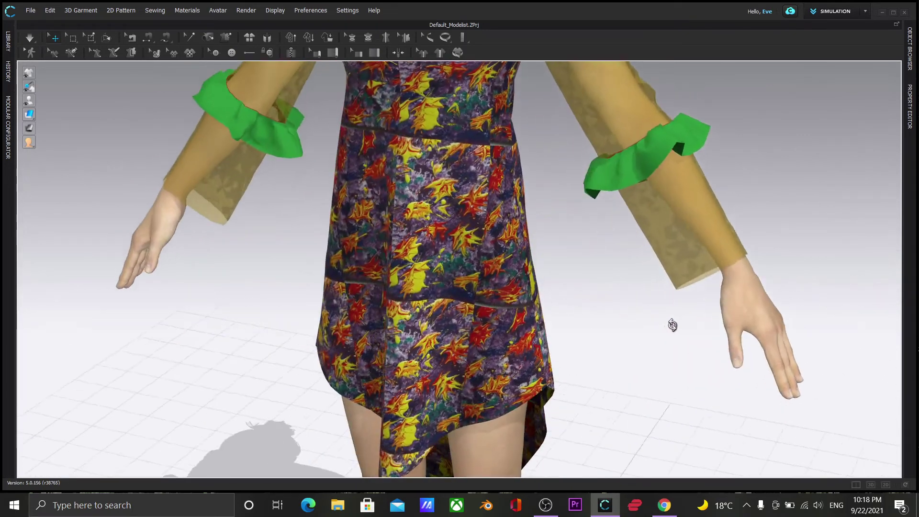
Examine the finished printed dress with ruffled sleeves on the avatar, from close up and at full length
scroll(572, 340, "down", 5)
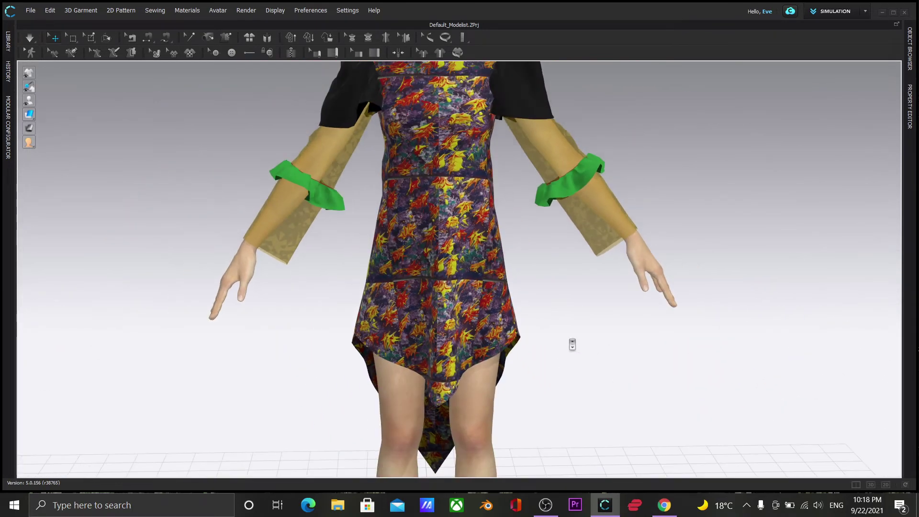
scroll(551, 359, "down", 5)
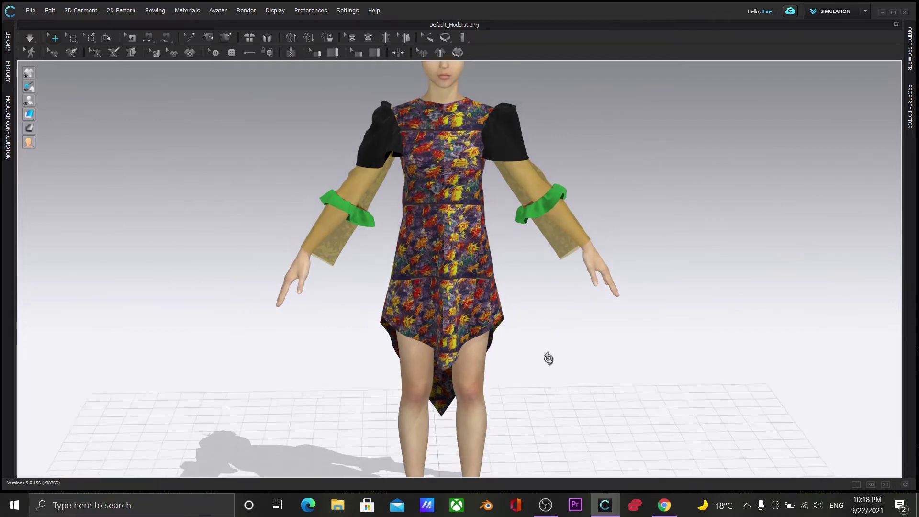
right_click_drag(512, 380, 532, 369)
scroll(555, 347, "up", 2)
scroll(556, 347, "down", 1)
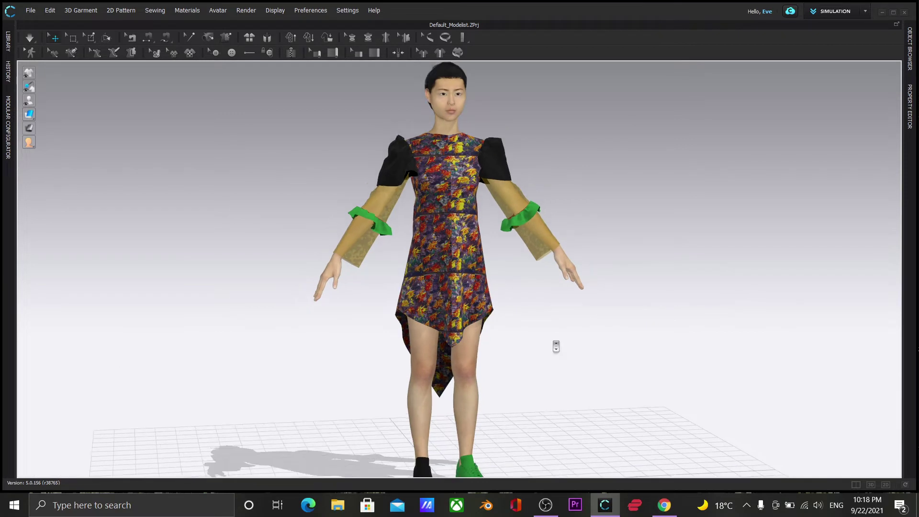
mouse_move(549, 360)
right_mouse_down()
mouse_move(398, 369)
mouse_move(369, 353)
mouse_move(367, 373)
mouse_move(396, 402)
mouse_move(552, 373)
right_mouse_up()
scroll(552, 382, "up", 1)
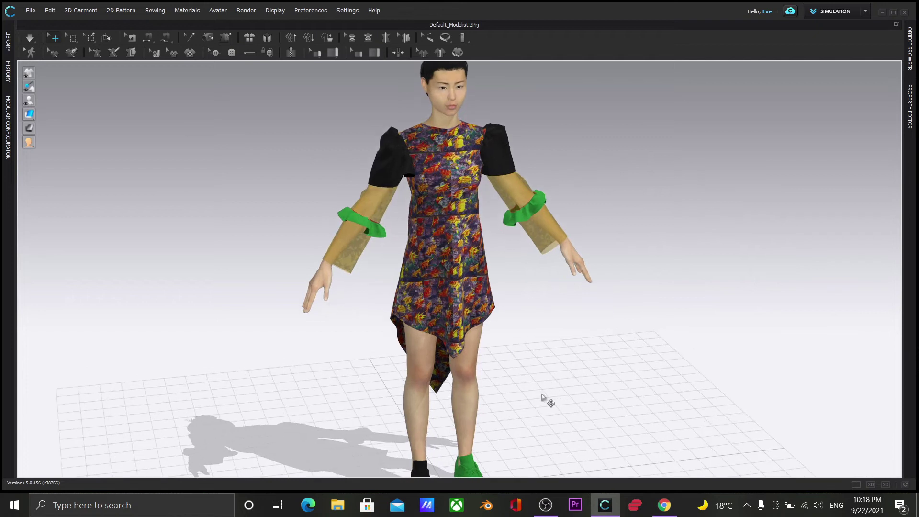
scroll(544, 396, "down", 1)
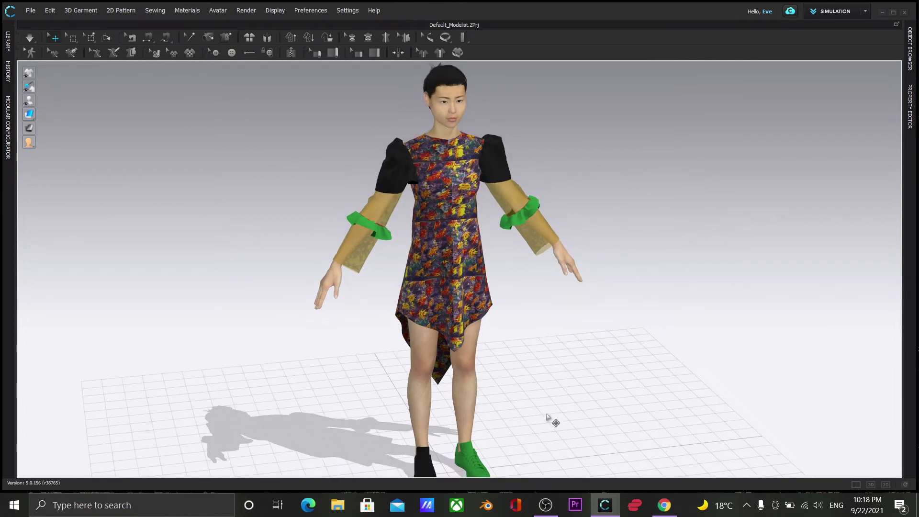
right_click_drag(540, 420, 529, 420)
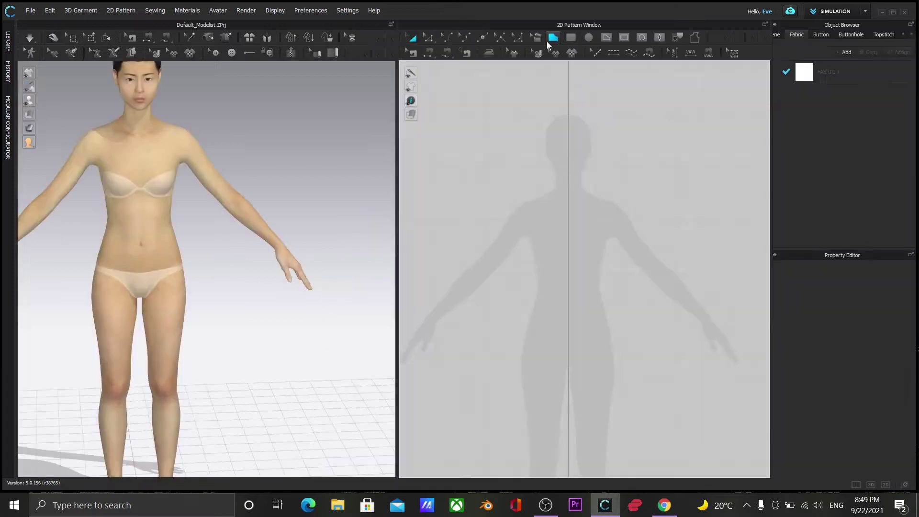
Draw one half of an A-line dress front along the avatar's centre line as a closed six-point polygon, about 1935 mm in perimeter
left_click(568, 200)
left_click(588, 191)
left_click(619, 200)
left_click(609, 243)
left_click(643, 391)
left_click(568, 390)
left_click(568, 201)
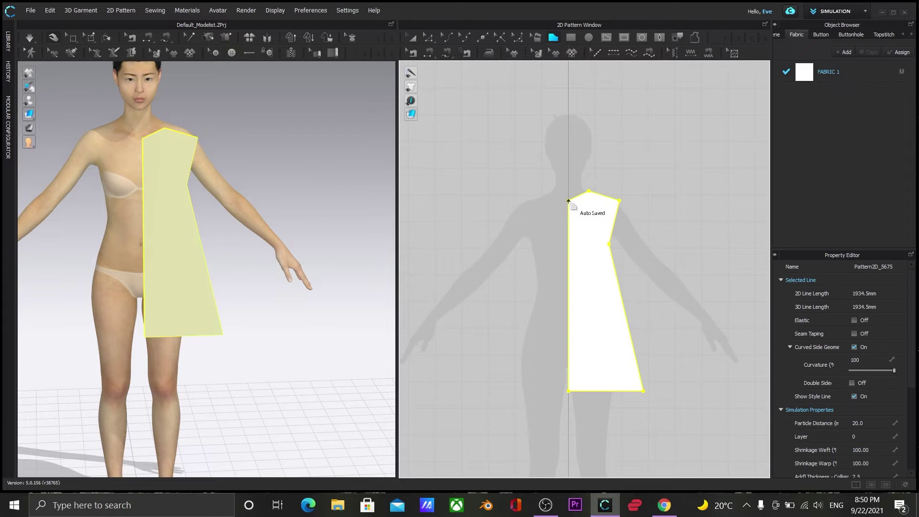
Create a symmetric linked copy of the half front panel and place it on the other side of the centre line
left_click(412, 37)
right_click(577, 225)
left_click(626, 151)
left_click(522, 293)
Copy both front panels and paste the pair beside the originals in the 2D pattern layout
left_click_drag(464, 168, 666, 412)
right_click(604, 259)
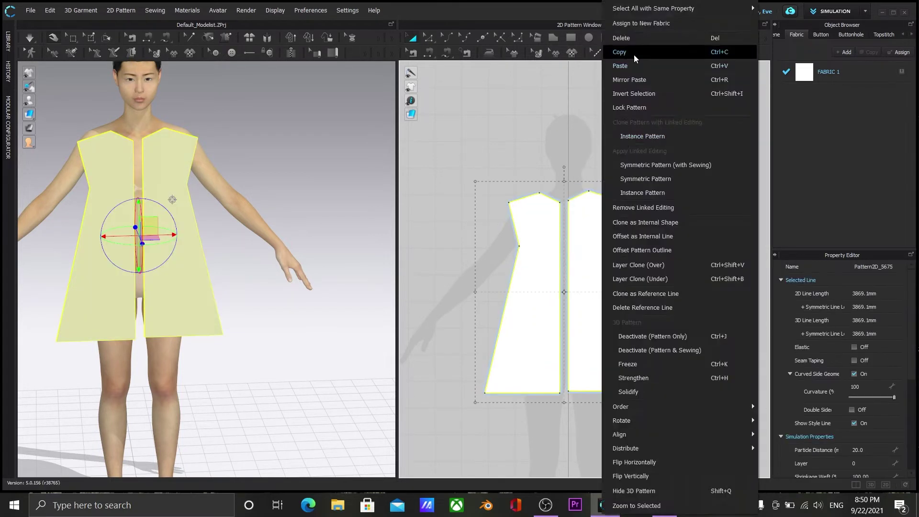
left_click(634, 55)
right_click(584, 259)
left_click(613, 66)
left_click(740, 371)
scroll(299, 410, "up", 2)
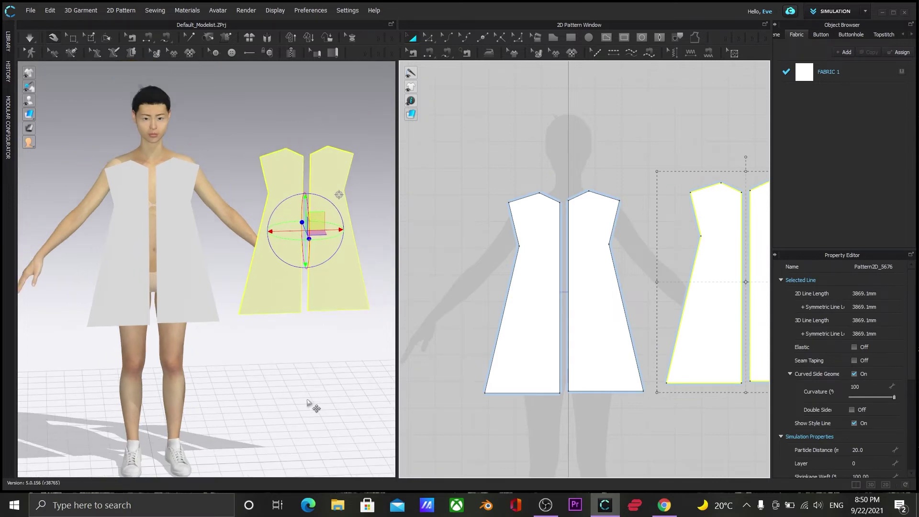
Flip the copied pair of panels in 3D and position it behind the avatar as the dress back
right_click(305, 287)
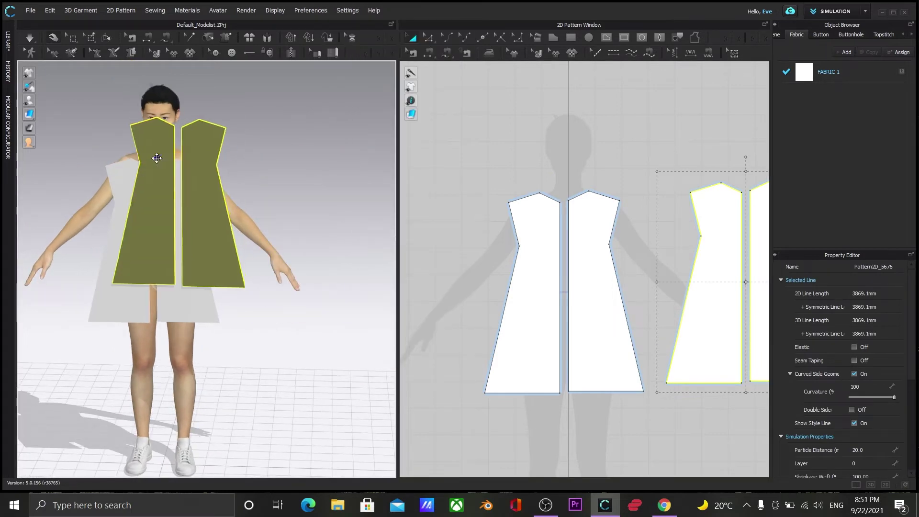
left_click_drag(157, 158, 158, 158)
right_click_drag(254, 396, 162, 383)
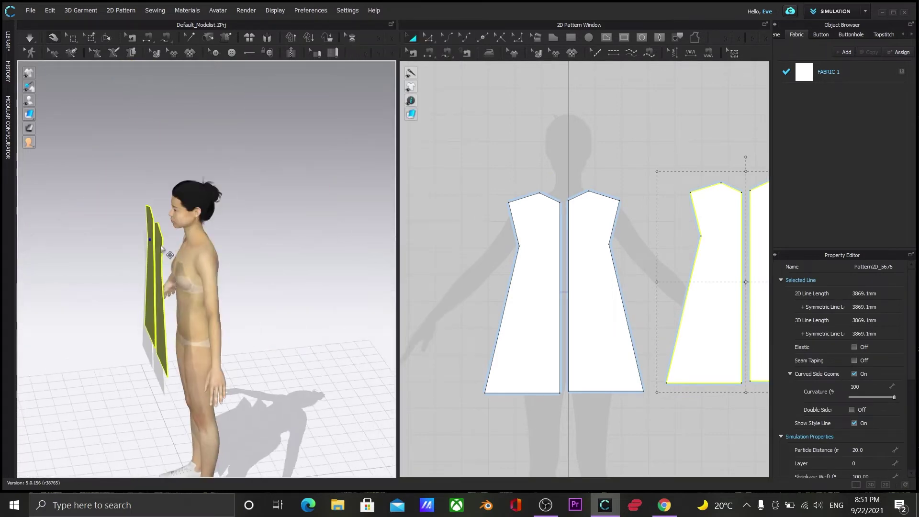
left_click_drag(161, 244, 240, 268)
Curve the front panels' armhole edges inward to a length of about 181 mm
left_click(156, 298)
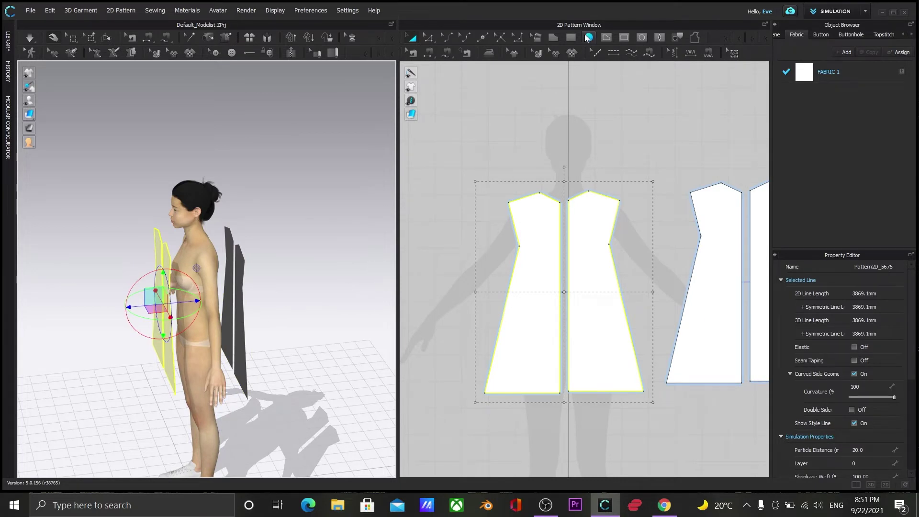
key("c")
left_click_drag(519, 231, 526, 229)
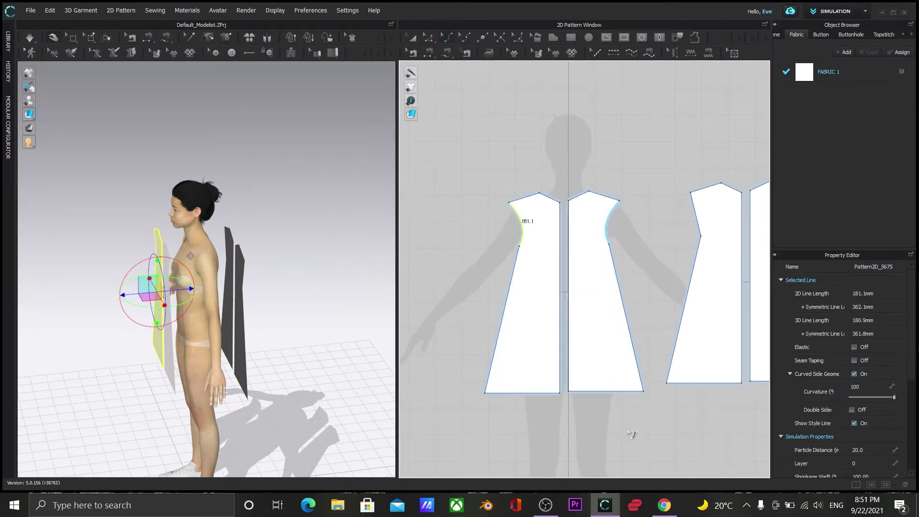
Curve the back panels' armhole edges inward in the same way as the front ones
key("a")
scroll(675, 441, "down", 2)
middle_click_drag(674, 440, 554, 402)
left_click(447, 37)
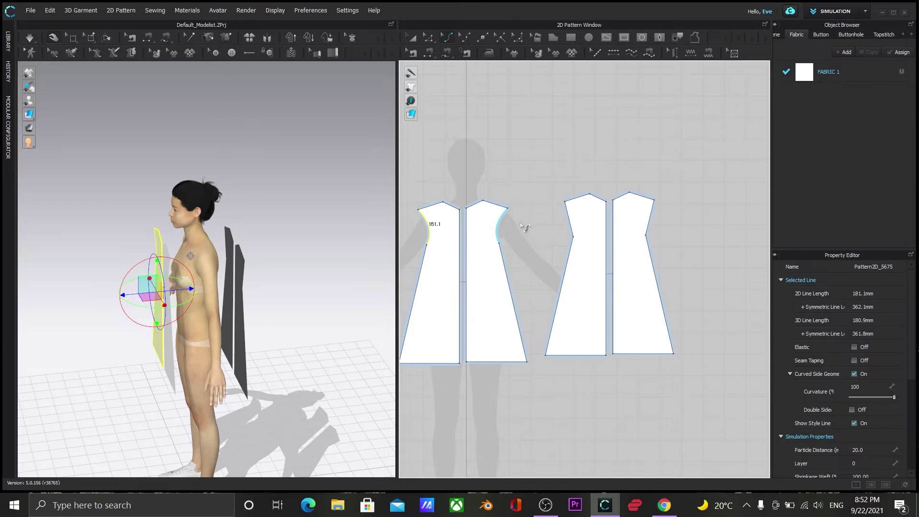
left_click_drag(569, 220, 579, 225)
key("a")
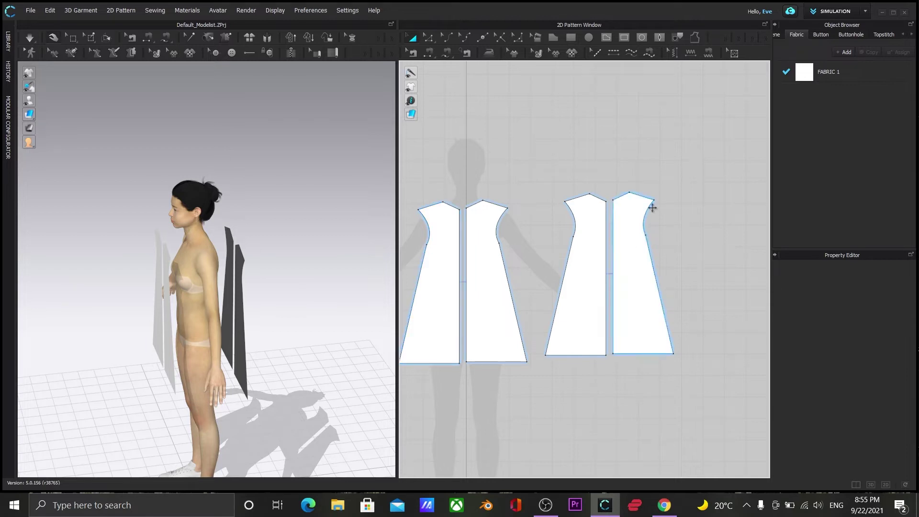
Draw a nearly square sleeve piece next to the back panels, with a perimeter of about 877 mm
key("s")
left_click_drag(696, 195, 743, 241)
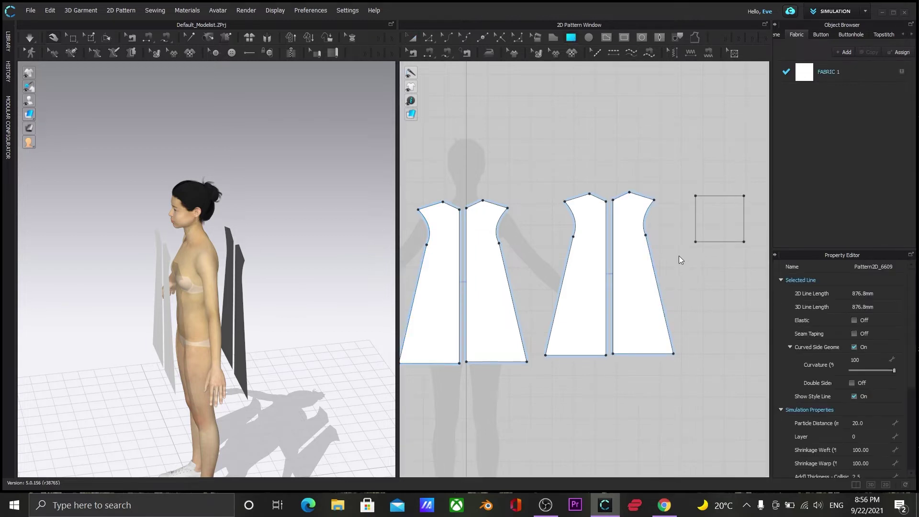
key("z")
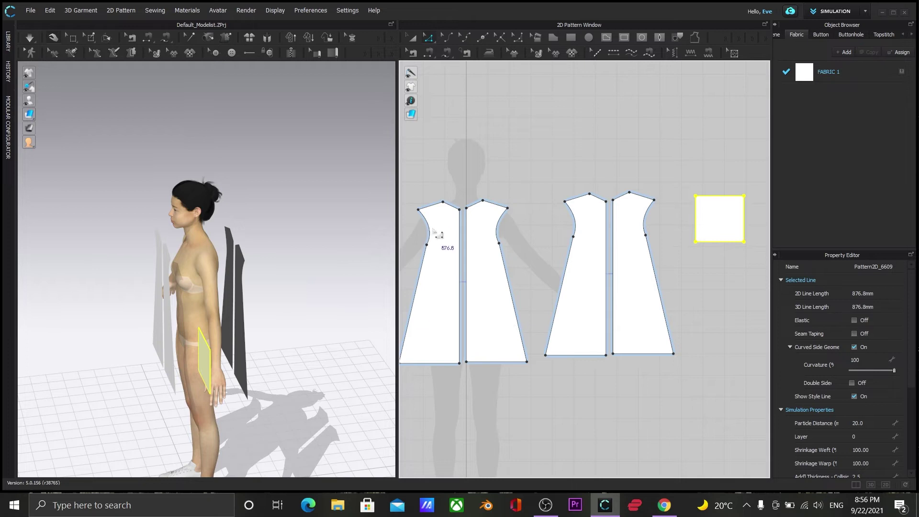
left_click(514, 121)
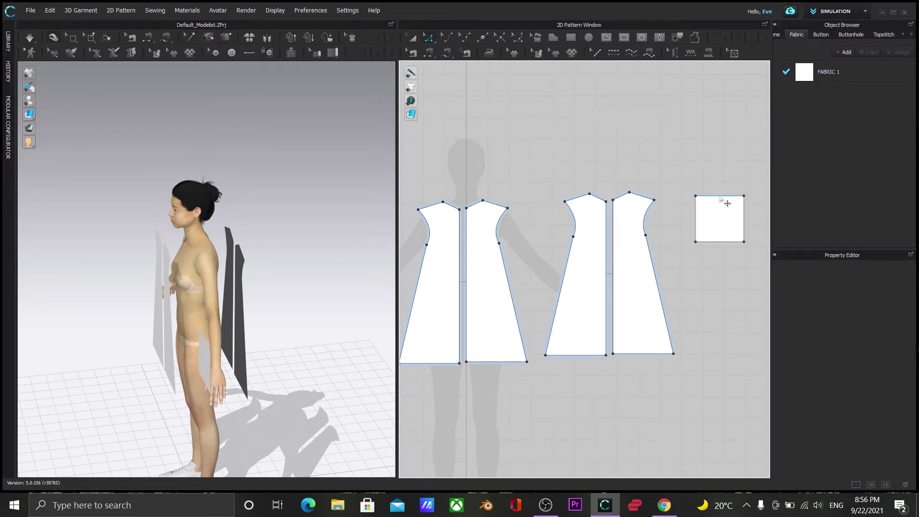
Bend the top edge of the sleeve piece upward into a rounded sleeve cap
left_click_drag(719, 196, 719, 172)
left_click(447, 38)
scroll(686, 392, "down", 2)
middle_click_drag(682, 394, 660, 373)
left_click(429, 37)
left_click(452, 239)
left_click(508, 235)
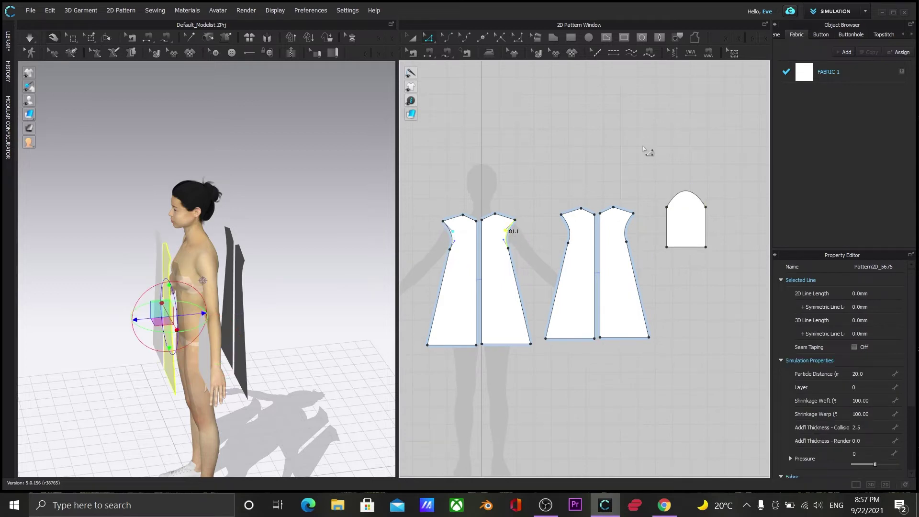
mouse_move(681, 192)
left_mouse_down()
mouse_move(710, 128)
mouse_move(686, 192)
left_mouse_up()
key("ctrl+z")
key("ctrl+z")
Check the sleeve cap's length and move the outer shoulder points of the back and front panels slightly inward
left_click(693, 197)
scroll(697, 294, "up", 3)
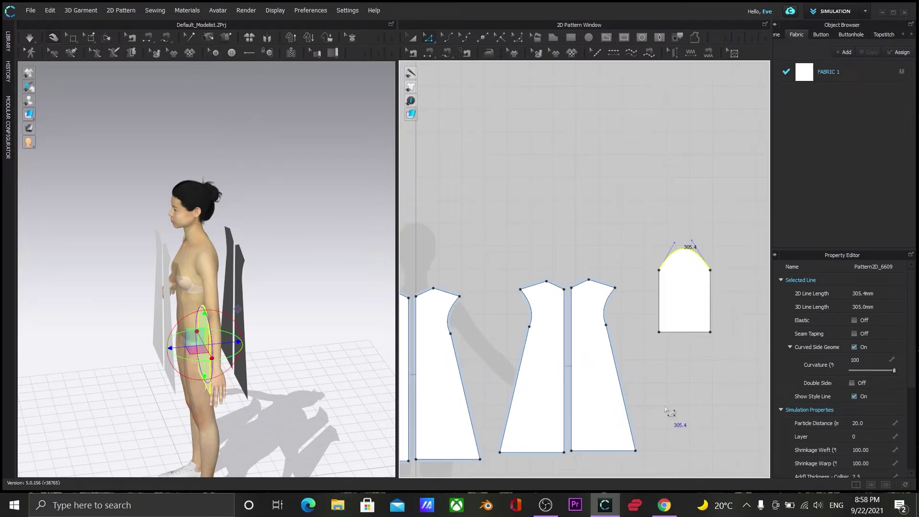
left_click_drag(690, 250, 690, 240)
scroll(609, 241, "down", 2)
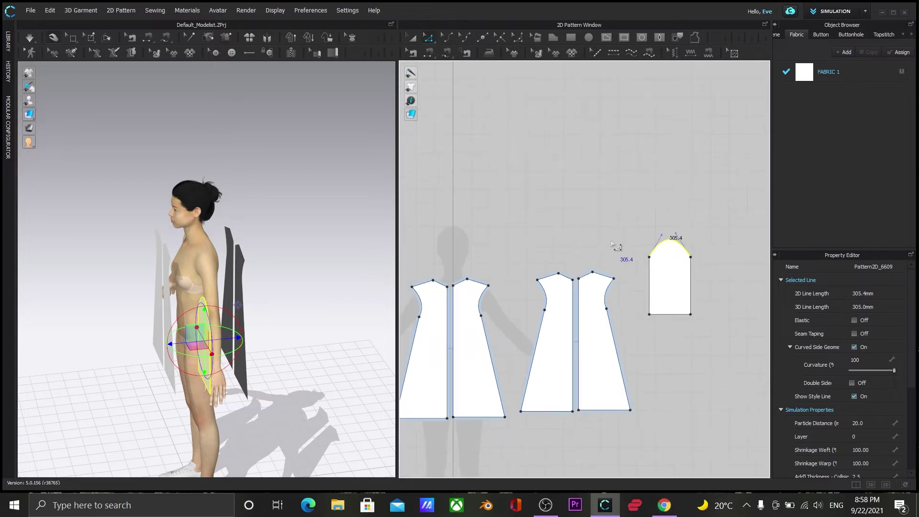
left_click_drag(537, 279, 540, 279)
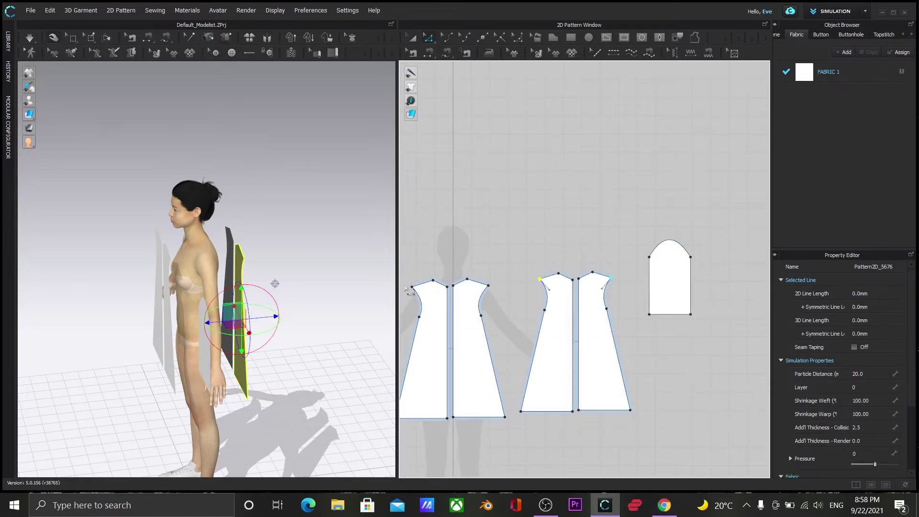
left_click_drag(411, 286, 414, 287)
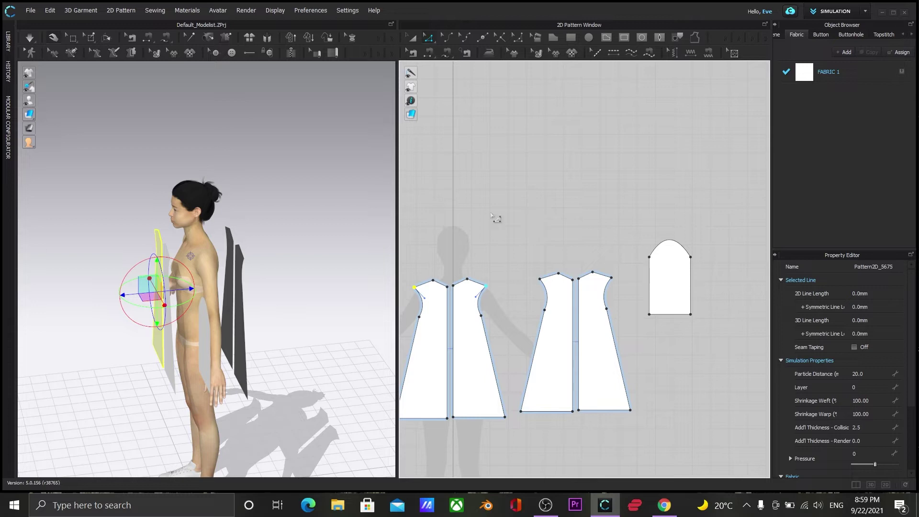
Compare the sleeve cap with the armhole lengths and widen the sleeve by moving both side edges outward
left_click(672, 242)
left_click(535, 284)
left_click(550, 301)
left_click(488, 317)
left_click(516, 169)
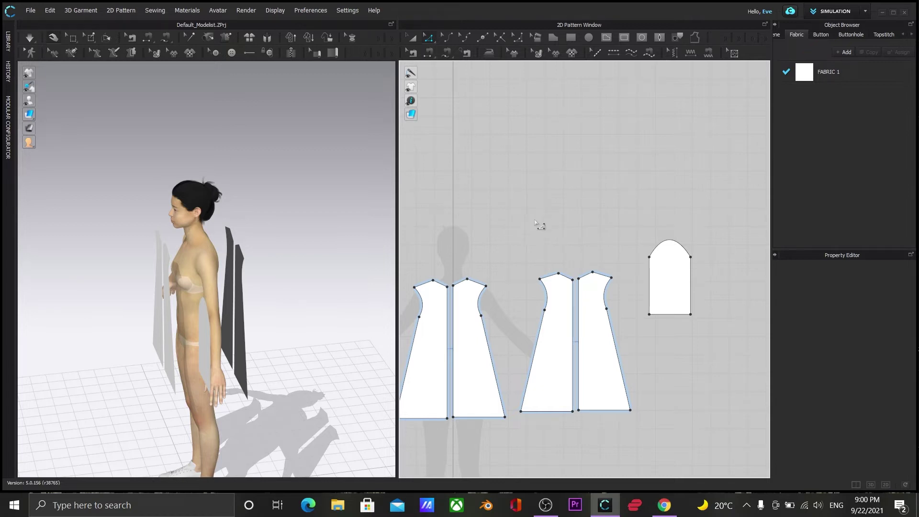
left_click_drag(691, 290, 700, 289)
left_click(675, 241)
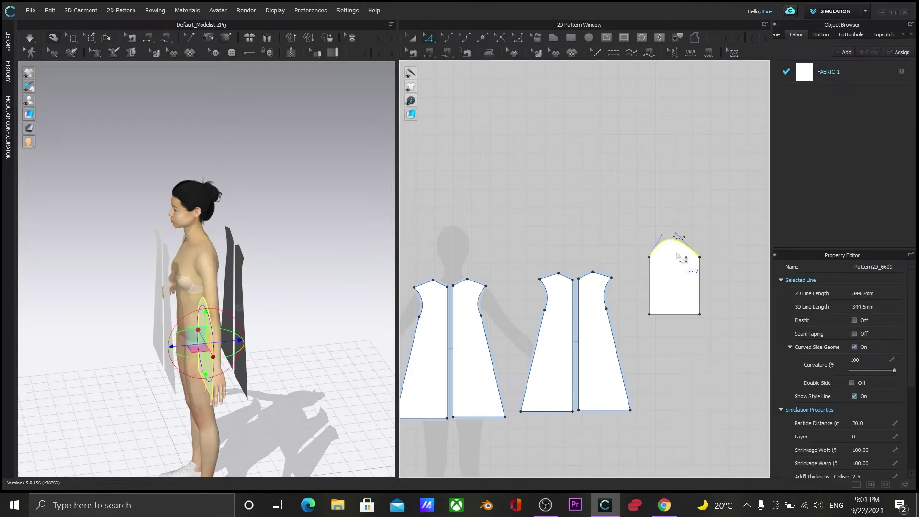
left_click_drag(649, 285, 644, 291)
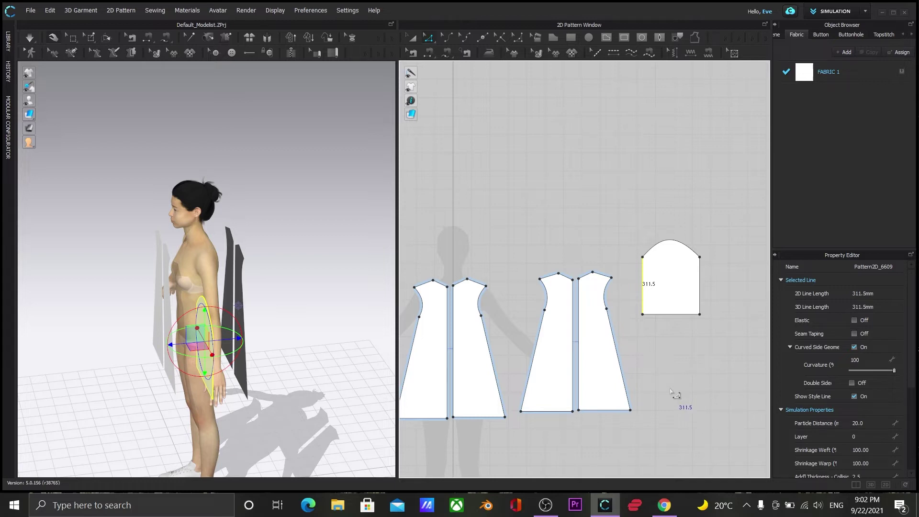
Add a point at the middle of the sleeve cap
left_click(483, 42)
key("a")
scroll(636, 238, "down", 2)
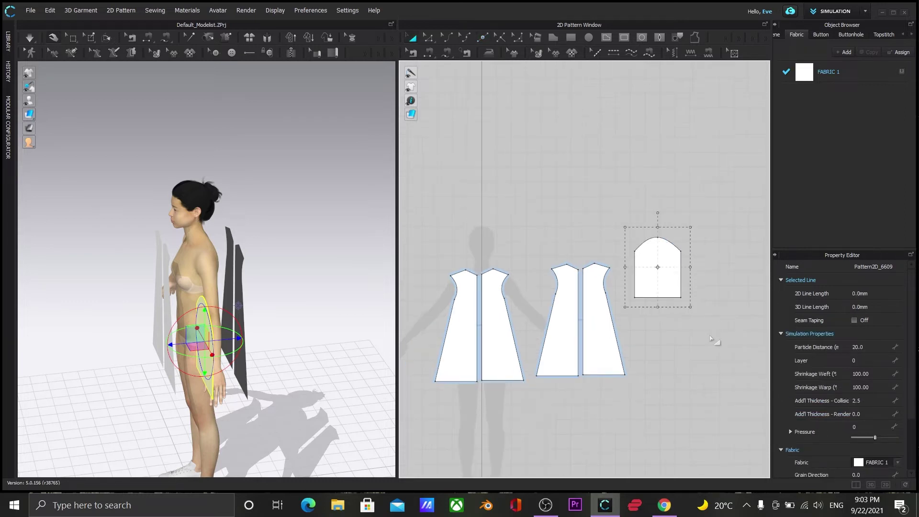
Duplicate the sleeve and align the two sleeves on either side of the body panels in the 2D layout
right_click(653, 268)
left_click(707, 64)
left_click(441, 217)
scroll(622, 426, "down", 1)
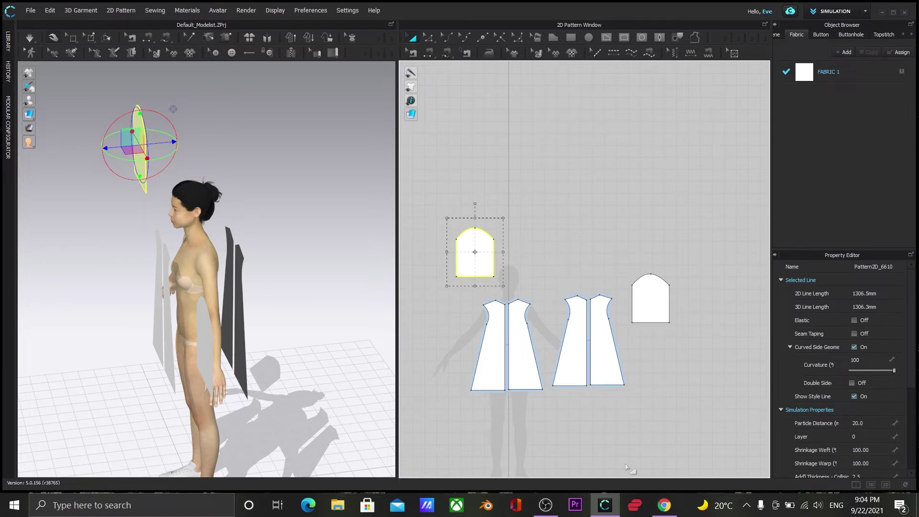
scroll(604, 409, "down", 1)
middle_click_drag(623, 412, 665, 331)
left_click_drag(529, 195, 484, 248)
left_click_drag(683, 239, 682, 252)
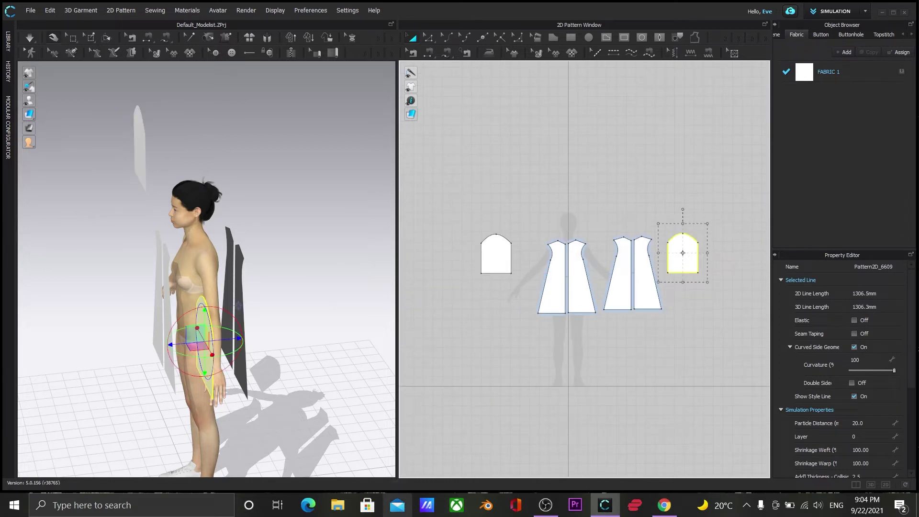
Move the two sleeve pieces in 3D so that one sits beside each of the avatar's arms
right_click_drag(321, 263, 279, 365)
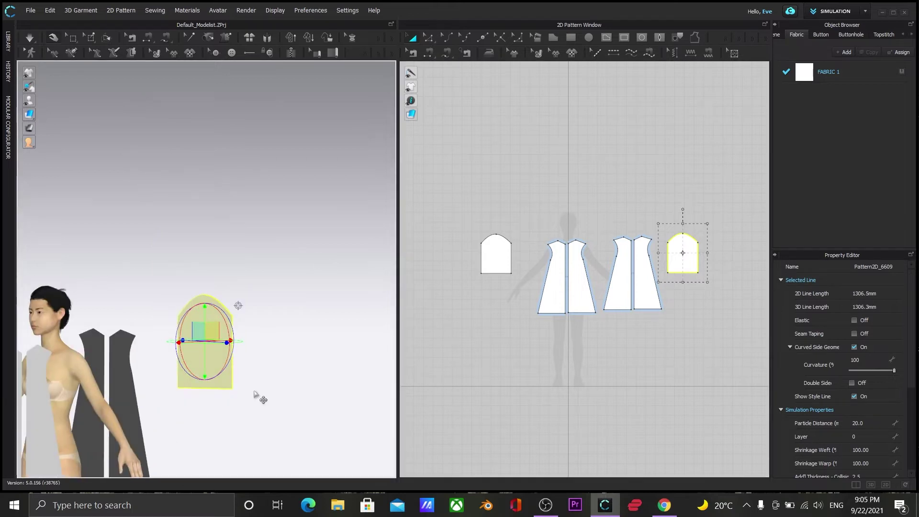
middle_click_drag(279, 364, 427, 275)
left_click_drag(109, 180, 79, 291)
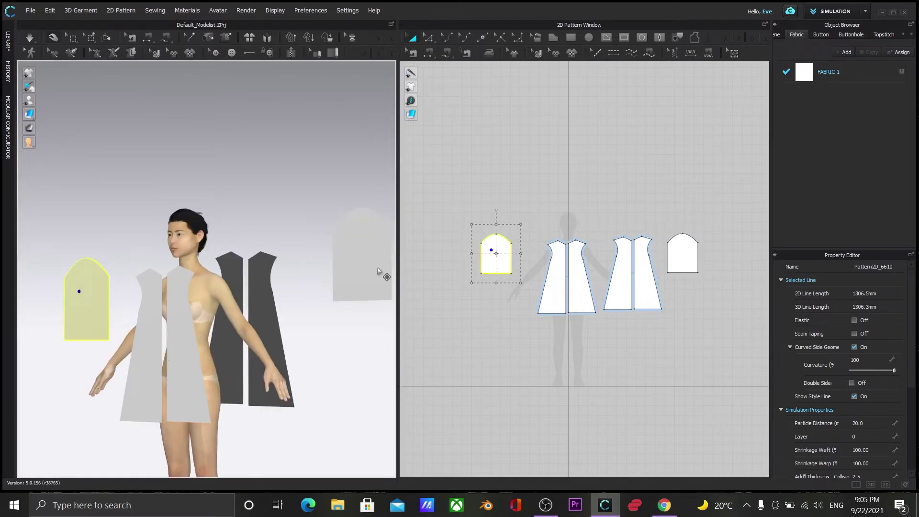
left_click_drag(382, 272, 316, 302)
scroll(353, 408, "down", 1)
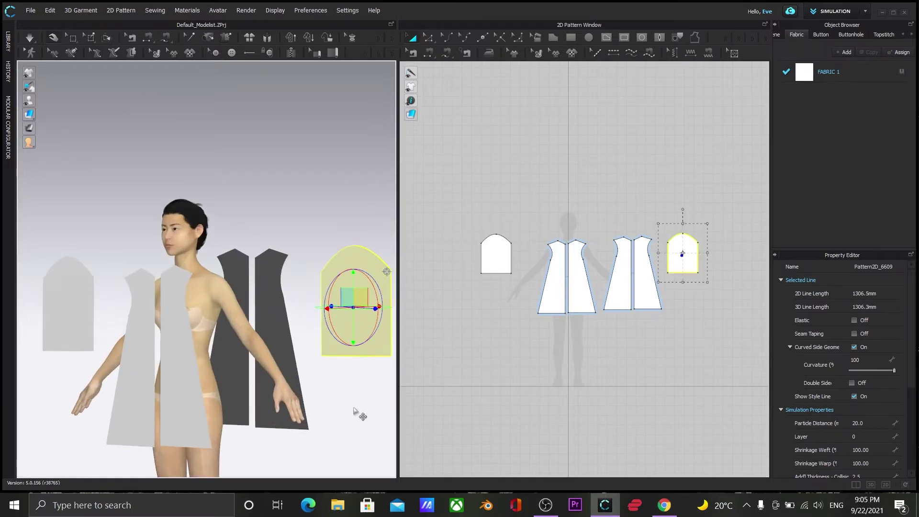
left_click_drag(365, 309, 383, 308)
scroll(307, 371, "down", 1)
Enlarge the 3D window and shift the sleeve beside the avatar's left arm slightly along its axis
left_click_drag(398, 371, 521, 373)
left_click_drag(433, 316, 415, 313)
middle_click_drag(410, 429, 522, 375)
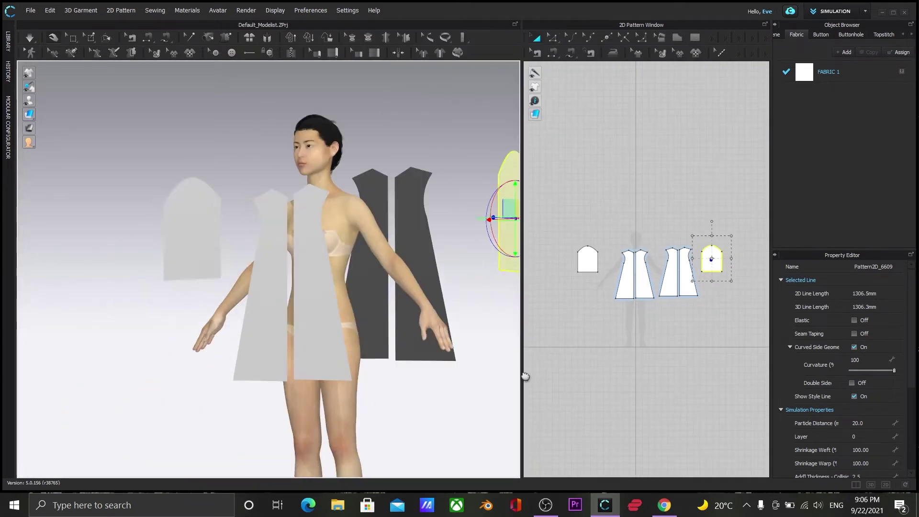
Rotate the sleeve beside the avatar's right arm to change the direction it faces
left_click(184, 248)
scroll(171, 306, "down", 3)
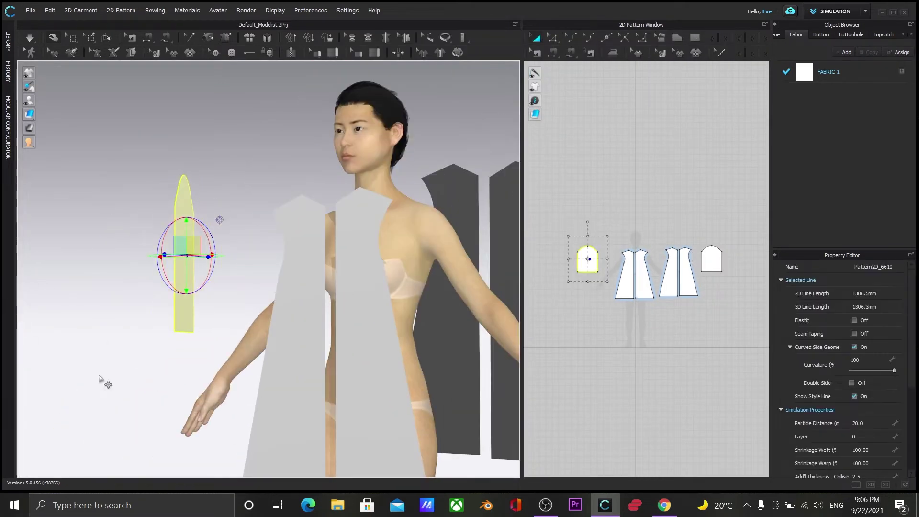
left_click(76, 389)
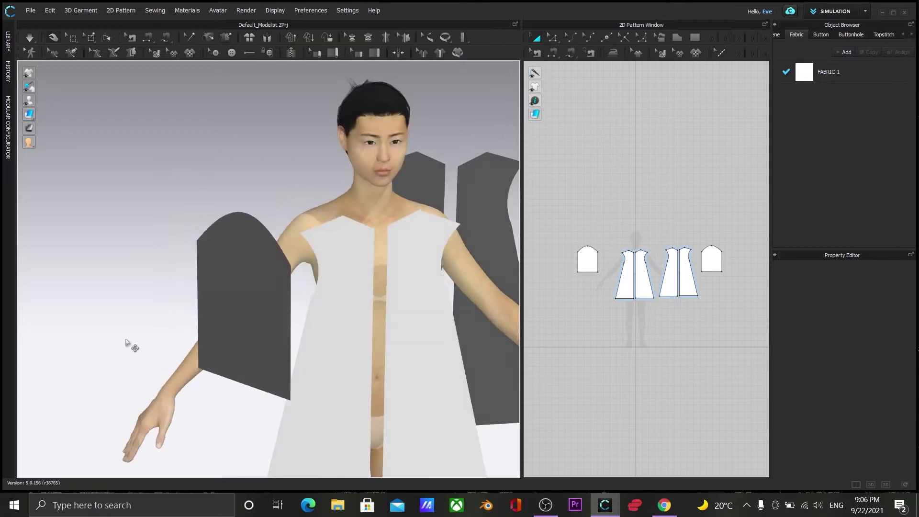
Select the sleeve beside the avatar's right arm and widen the 2D pattern window to show more of the pattern layout
scroll(126, 342, "up", 3)
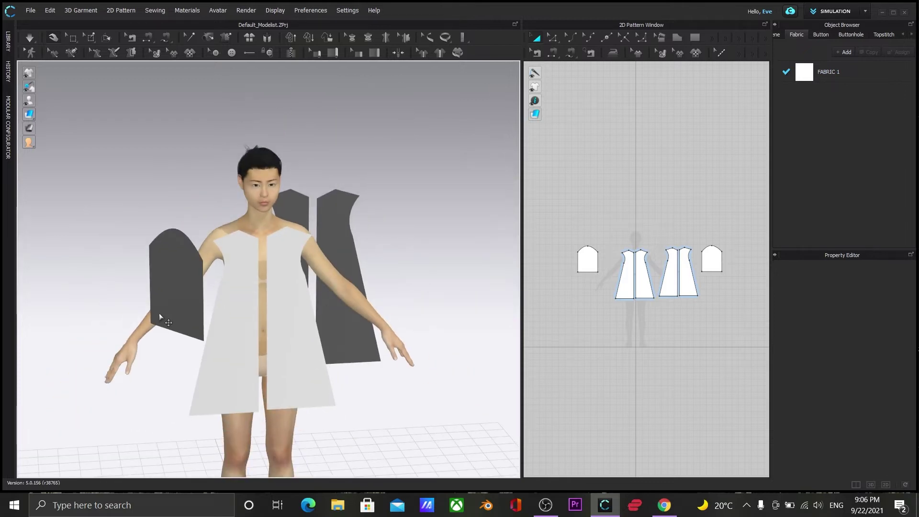
scroll(159, 314, "up", 1)
left_click_drag(476, 281, 373, 326)
left_click(198, 283)
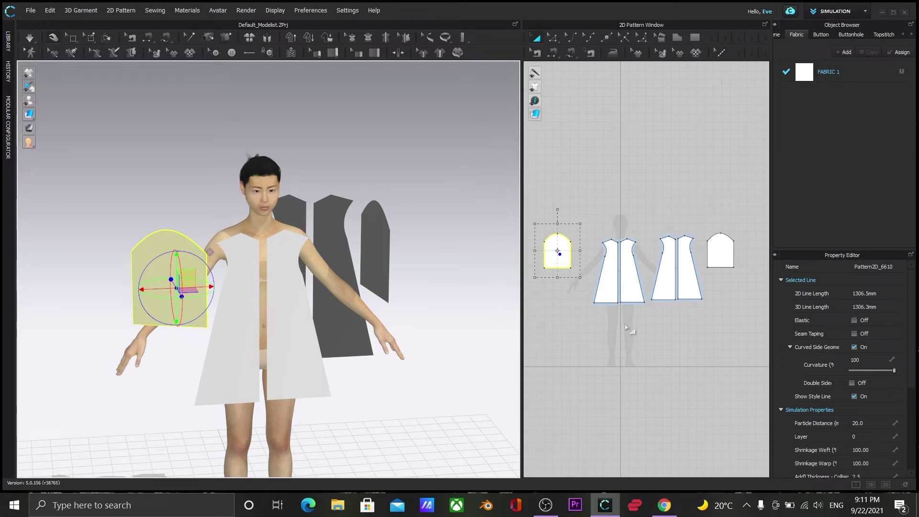
left_click_drag(523, 182, 403, 301)
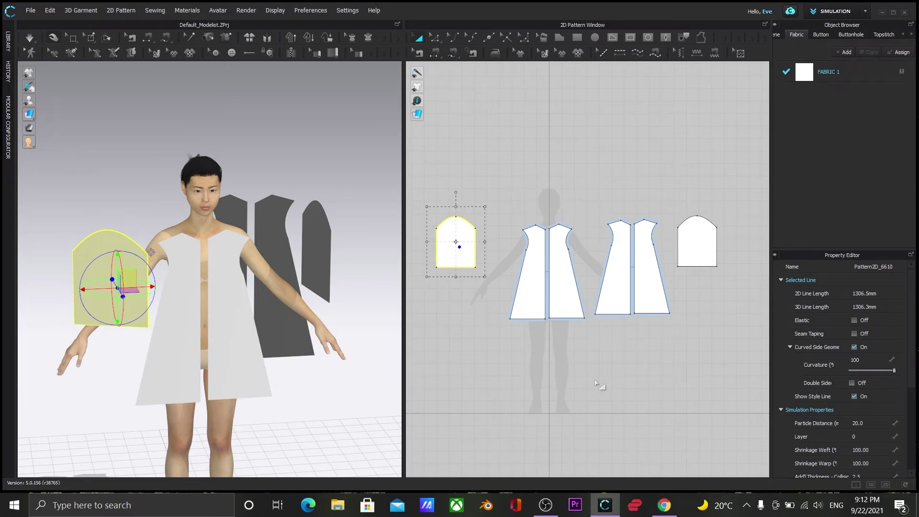
scroll(490, 323, "up", 2)
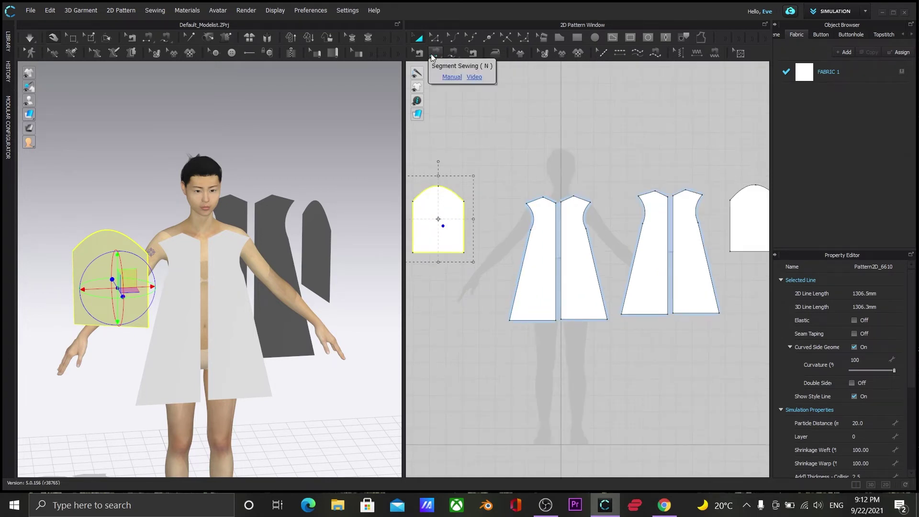
Turn the sleeves in 3D so that they face outward beside the avatar's arms
scroll(42, 321, "up", 2)
right_click_drag(40, 317, 173, 247)
left_click_drag(173, 247, 125, 262)
right_click_drag(359, 457, 287, 386)
Select the two back panels in the 2D layout and move them in 3D closer behind the avatar
right_click_drag(390, 431, 628, 179)
left_click_drag(628, 179, 721, 356)
right_click_drag(297, 224, 344, 324)
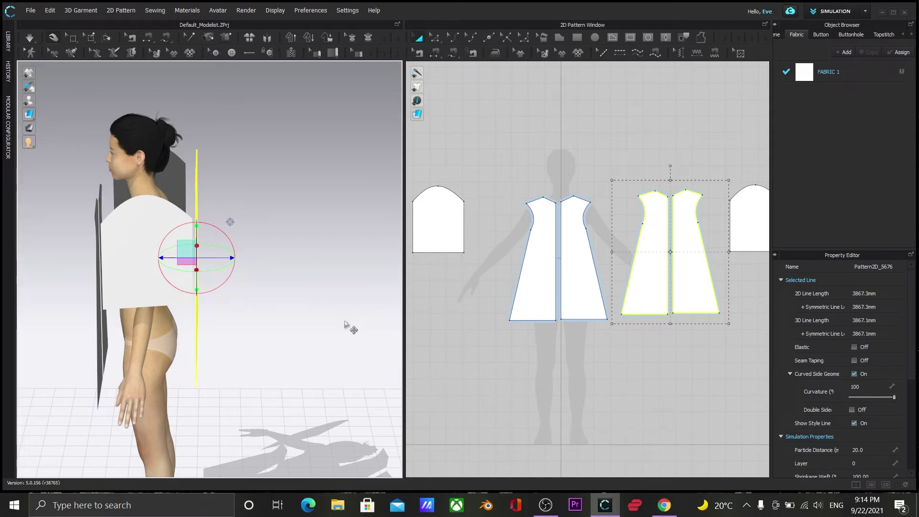
right_click_drag(223, 407, 320, 381)
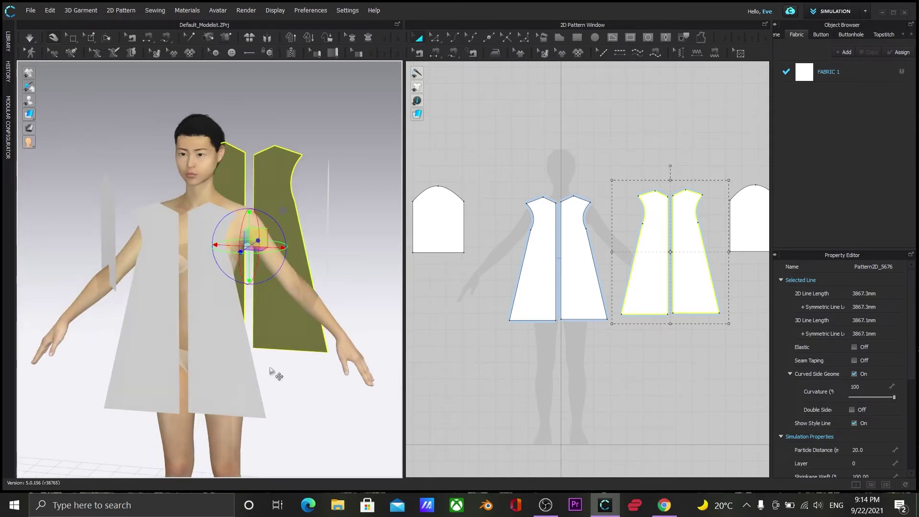
left_click_drag(280, 186, 254, 189)
right_click_drag(318, 381, 220, 406)
left_click_drag(163, 209, 176, 209)
right_click_drag(289, 256, 383, 239)
left_click_drag(234, 211, 241, 211)
Tilt both sleeves in 3D so that they follow the slope of the avatar's arms
left_click_drag(102, 177, 105, 196)
left_click_drag(125, 164, 146, 179)
left_click(246, 192)
right_click_drag(273, 388, 306, 376)
left_click_drag(245, 158, 219, 168)
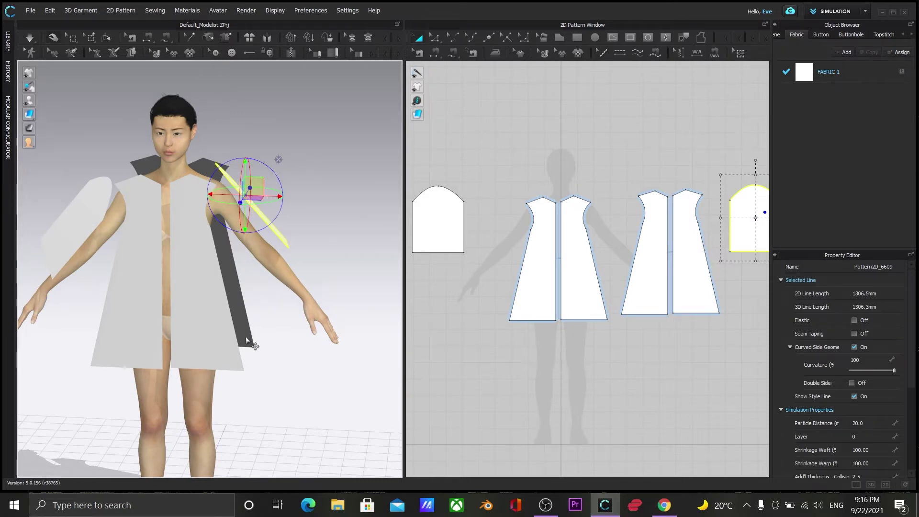
With Segment Sewing, sew the side seam on the avatar's left and join the two front panels along the centre front
left_click(435, 53)
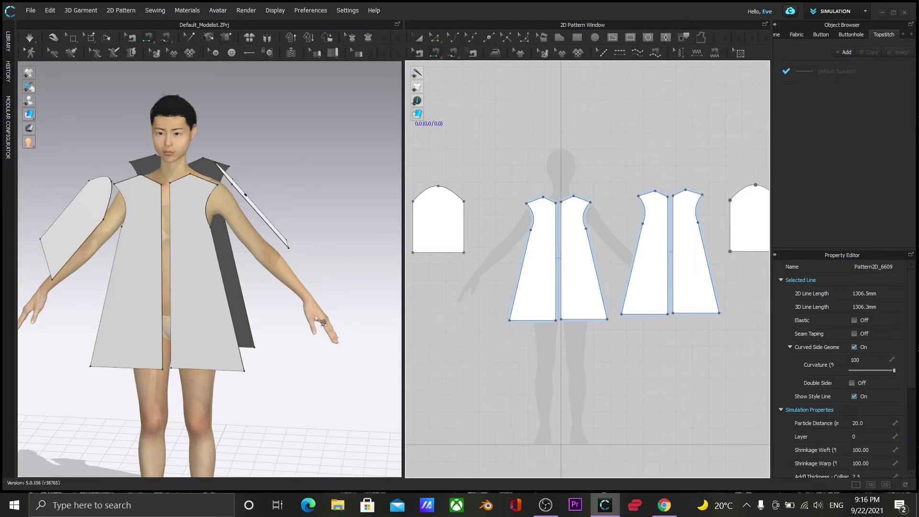
scroll(287, 342, "down", 1)
left_click(239, 349)
left_click(250, 330)
left_click(167, 234)
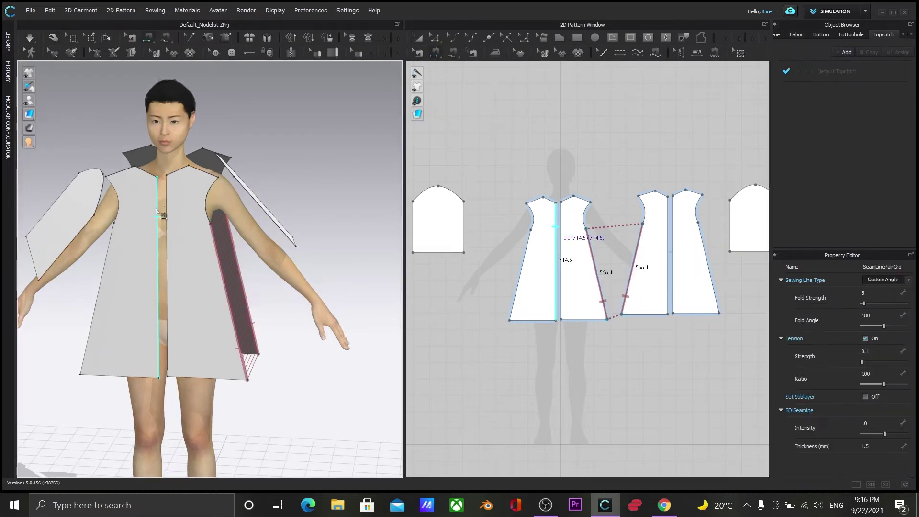
left_click(158, 235)
Sew the side seam on the avatar's right and the shoulder seams between the front and back panels
right_click_drag(96, 392, 180, 398)
left_click(229, 392)
left_click(310, 380)
right_click_drag(315, 381, 231, 451)
left_click(179, 238)
left_click(213, 204)
Sew the cap of the avatar's right sleeve to the front and back armholes
right_click_drag(96, 364, 229, 335)
left_click(340, 251)
left_click(279, 252)
left_click(282, 279)
right_click_drag(336, 277, 168, 306)
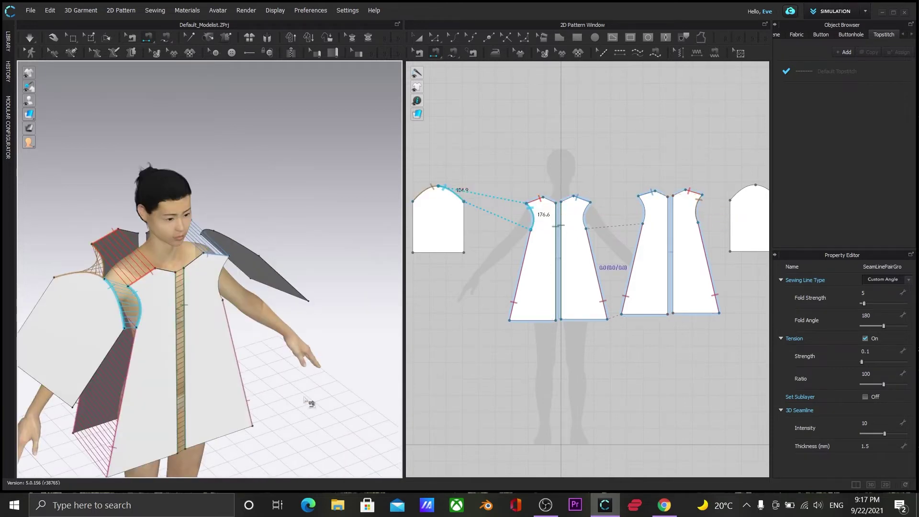
Sew the cap of the avatar's left sleeve to the front and back armholes
right_click_drag(304, 396, 254, 359)
left_click(192, 243)
right_click_drag(324, 283, 329, 330)
left_click(203, 241)
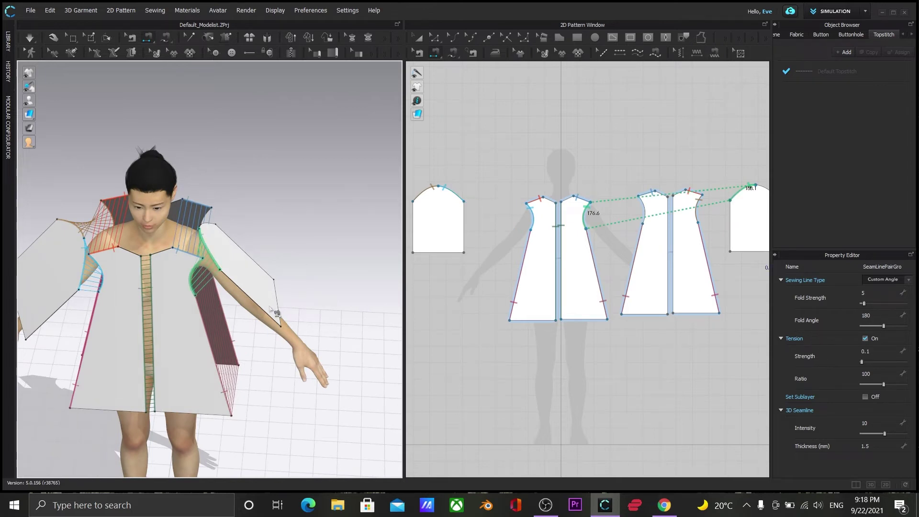
right_click_drag(329, 298, 233, 252)
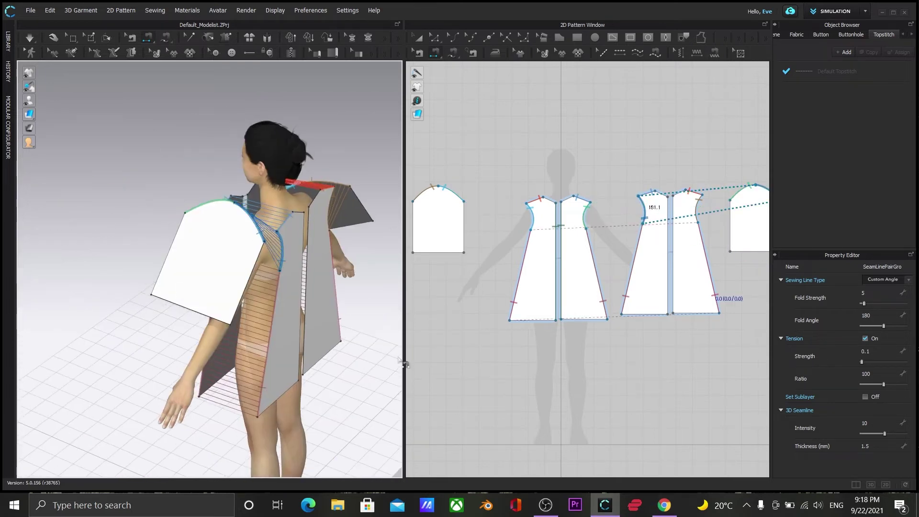
Drape the garment with simulation and sew the two back panels together along the centre back
key("space")
key("n")
left_click(289, 244)
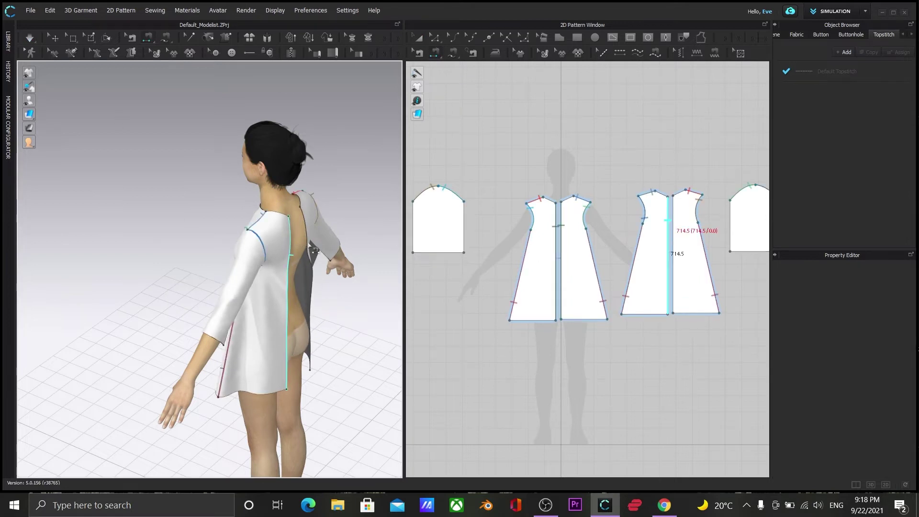
right_click_drag(329, 345, 297, 345)
left_click(329, 262)
key("space")
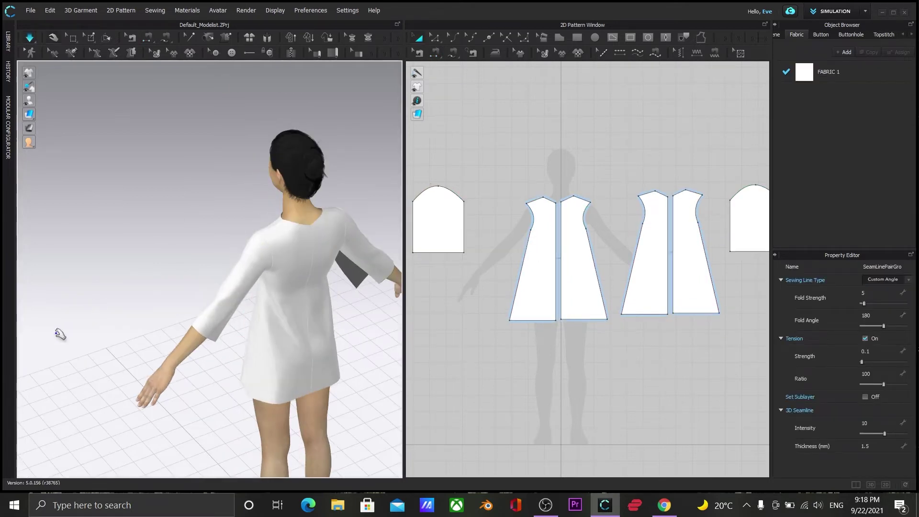
Sew the two side edges of the open right sleeve together and simulate the garment
key("n")
left_click(413, 241)
left_click(464, 241)
right_click_drag(53, 302, 297, 269)
key("space")
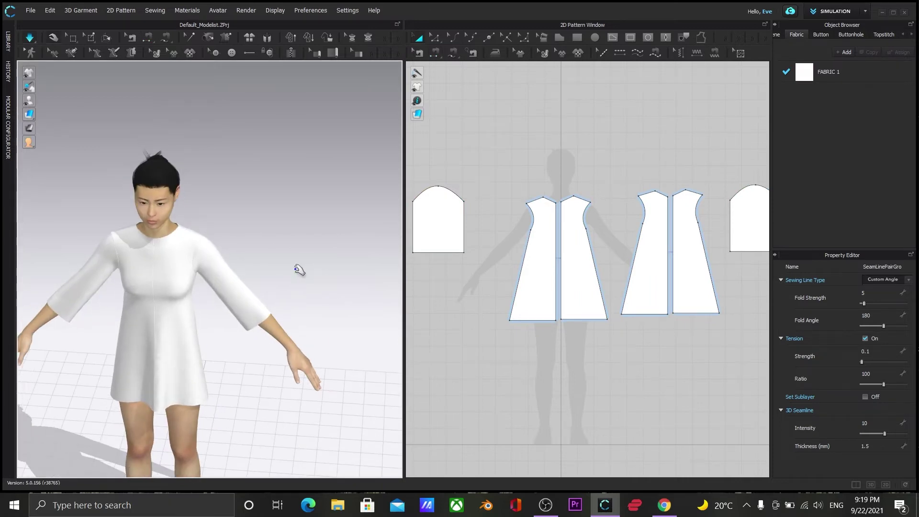
Widen the 2D pattern window and fit all the pattern pieces inside it
left_click_drag(405, 162, 321, 191)
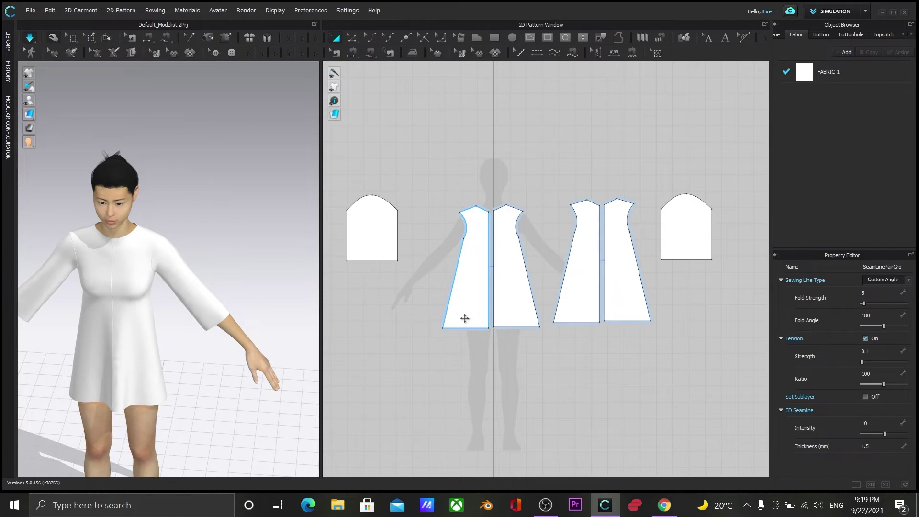
middle_click_drag(482, 392, 518, 410)
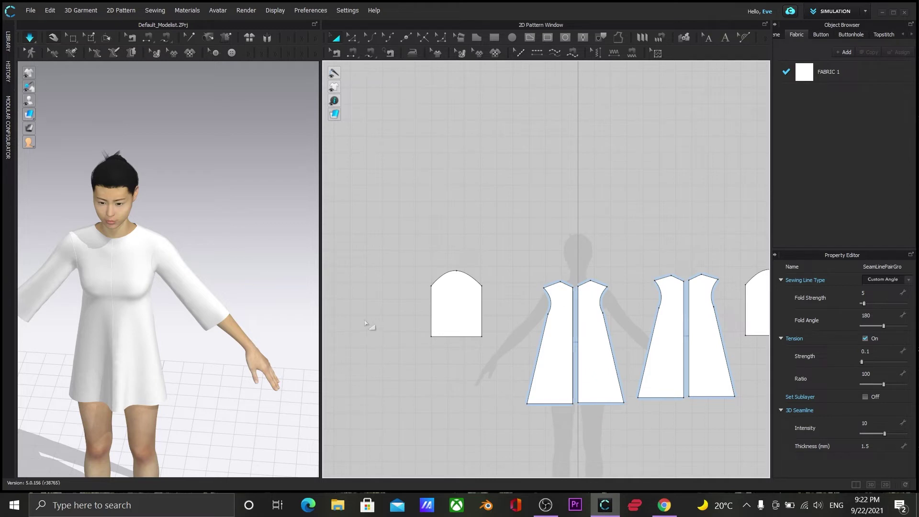
scroll(428, 321, "up", 2)
scroll(496, 241, "down", 3)
middle_click_drag(450, 261, 450, 163)
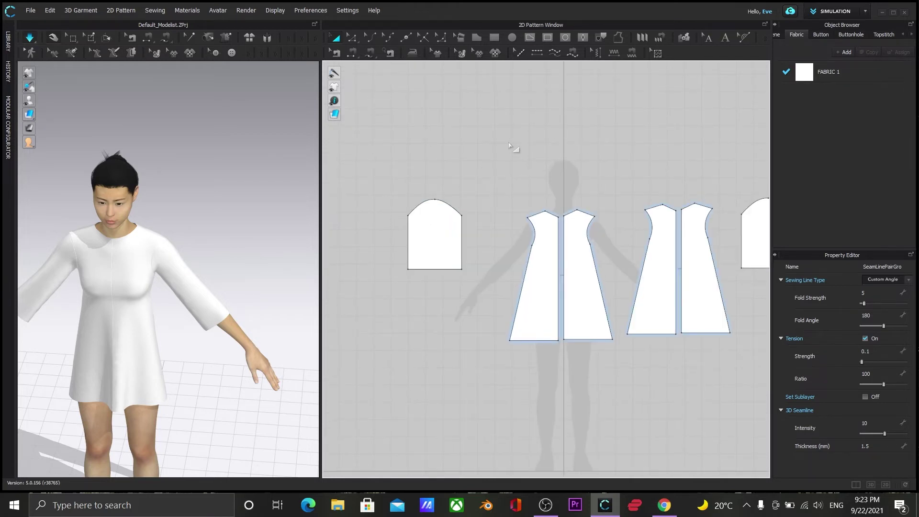
middle_click_drag(572, 149, 488, 195)
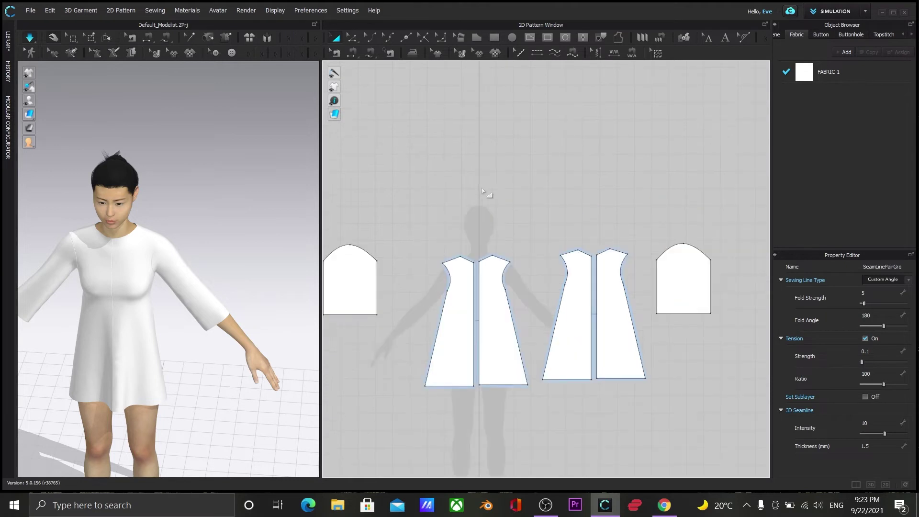
middle_click_drag(502, 233, 511, 214)
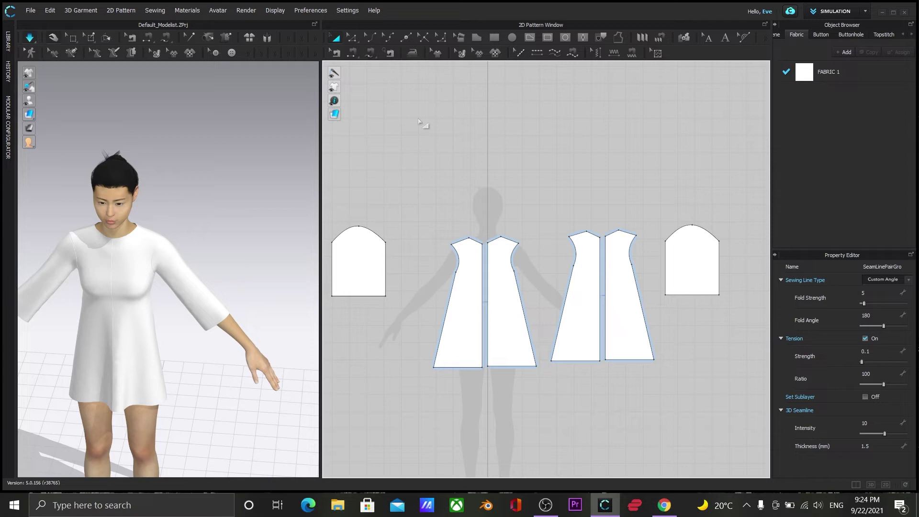
Add a point halfway along each side edge of the avatar's right sleeve pattern, dividing each edge into 155.7 mm halves
left_click(406, 36)
right_click(332, 275)
left_click(430, 322)
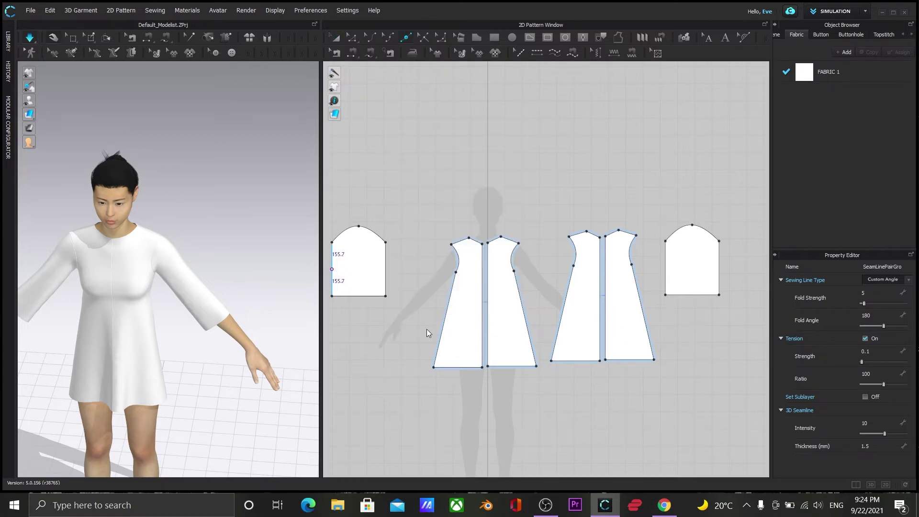
right_click(386, 269)
left_click(436, 325)
Add points halfway along both side edges of the avatar's left sleeve pattern
right_click(665, 293)
left_click(402, 262)
left_click(436, 325)
right_click(719, 268)
left_click(437, 325)
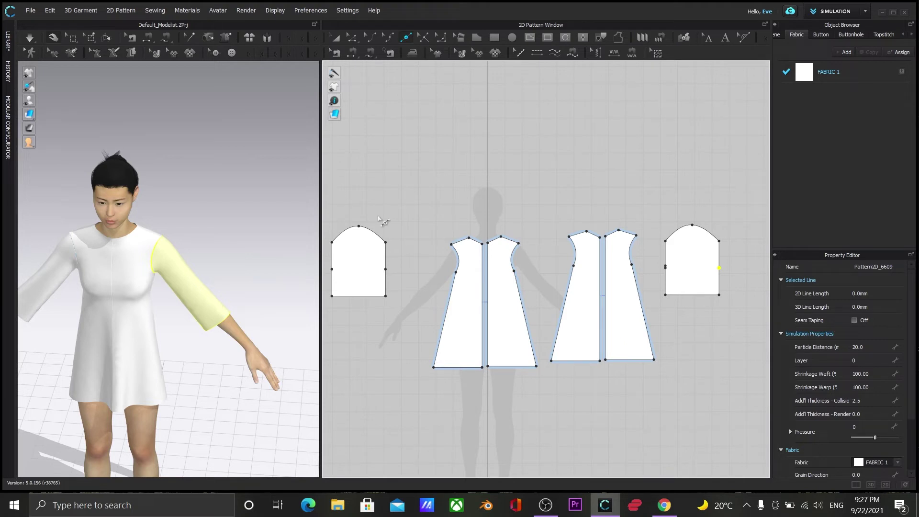
Draw a straight internal line across the avatar's right sleeve between the midpoints of its side edges
left_click(529, 37)
scroll(369, 217, "up", 3)
left_click(370, 300)
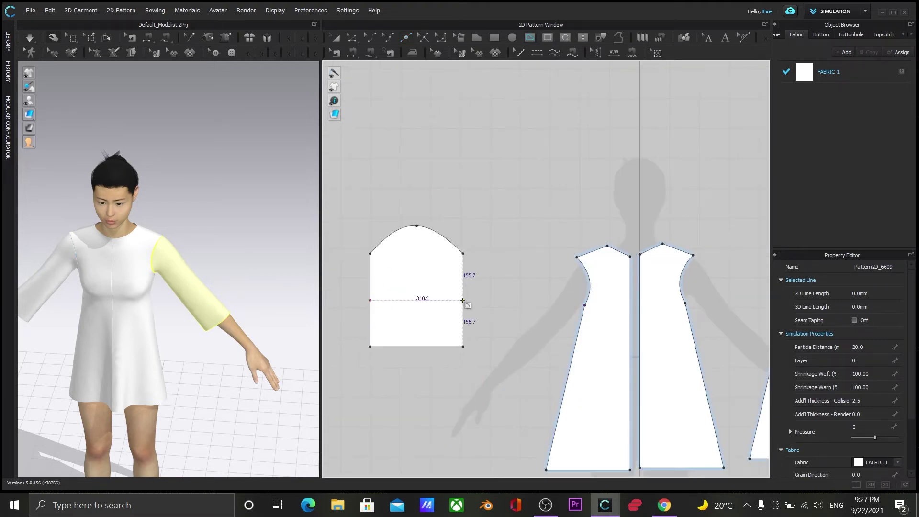
left_click(462, 300)
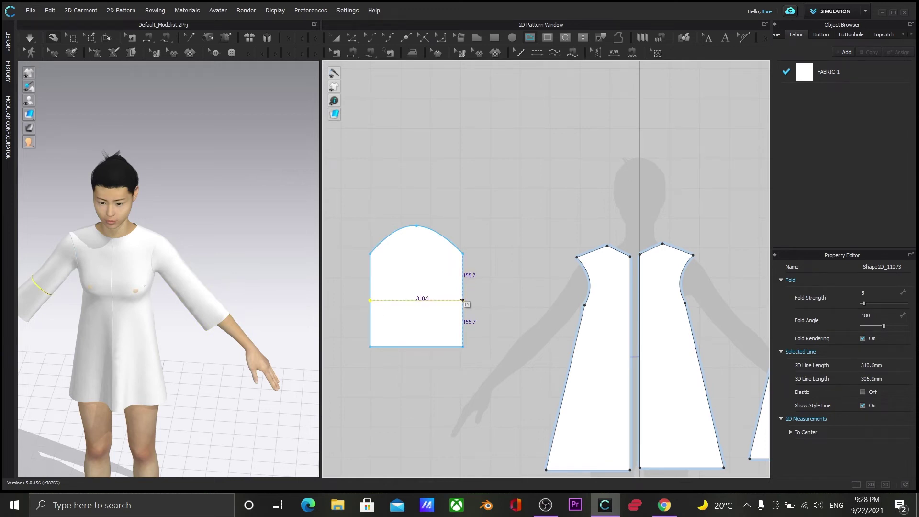
Delete the surplus point beside the midpoint on one side edge of the avatar's left sleeve pattern
scroll(496, 349, "down", 1)
middle_click_drag(474, 375, 289, 290)
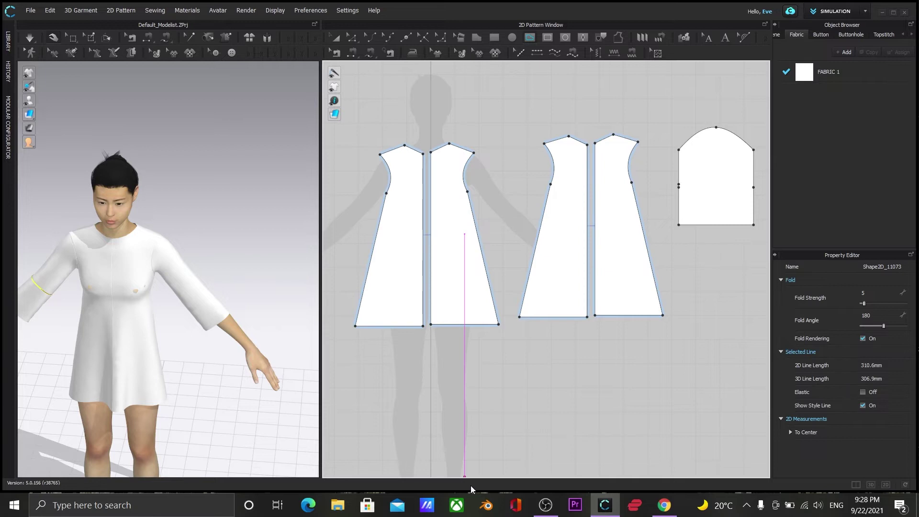
middle_click_drag(698, 345, 606, 462)
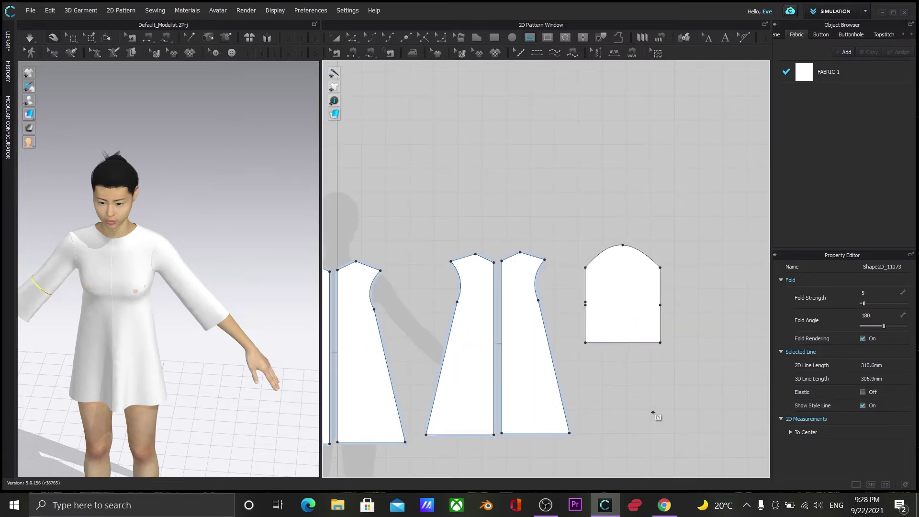
scroll(600, 397, "down", 2)
left_click(352, 38)
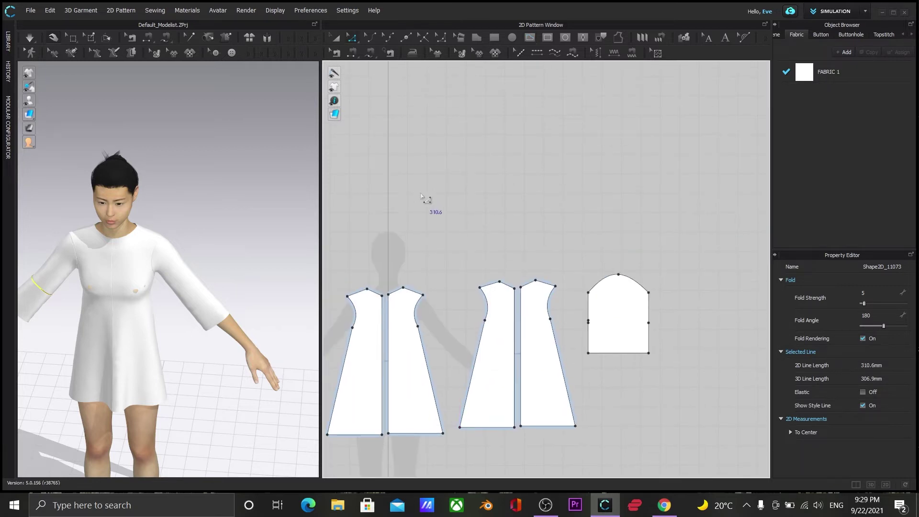
scroll(577, 314, "up", 4)
left_click(603, 330)
key("Delete")
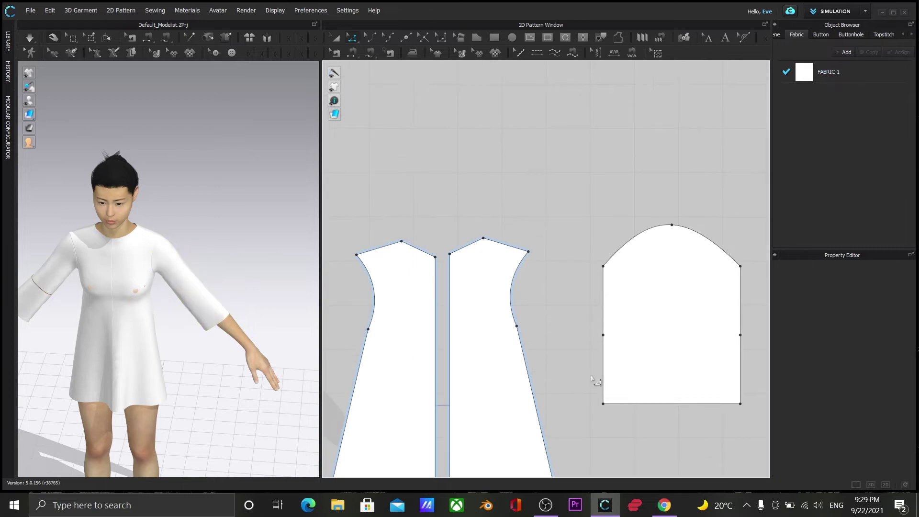
Draw a straight internal line across the avatar's left sleeve between the midpoints of its side edges
key("g")
left_click(603, 335)
double_click(740, 335)
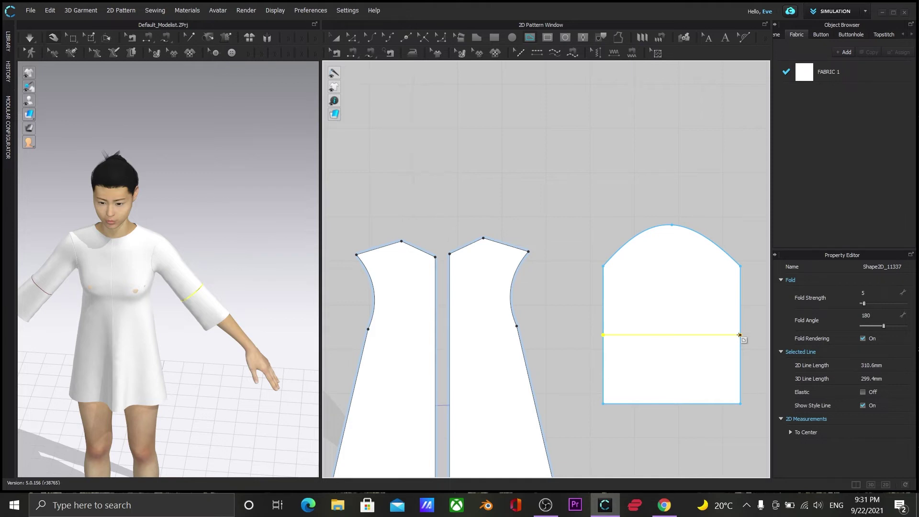
key("z")
Draw a triangular polygon pattern above the back panels with a base about 417 mm and sides about 226 and 223 mm
left_click(476, 37)
left_click(412, 159)
left_click(506, 126)
left_click(597, 164)
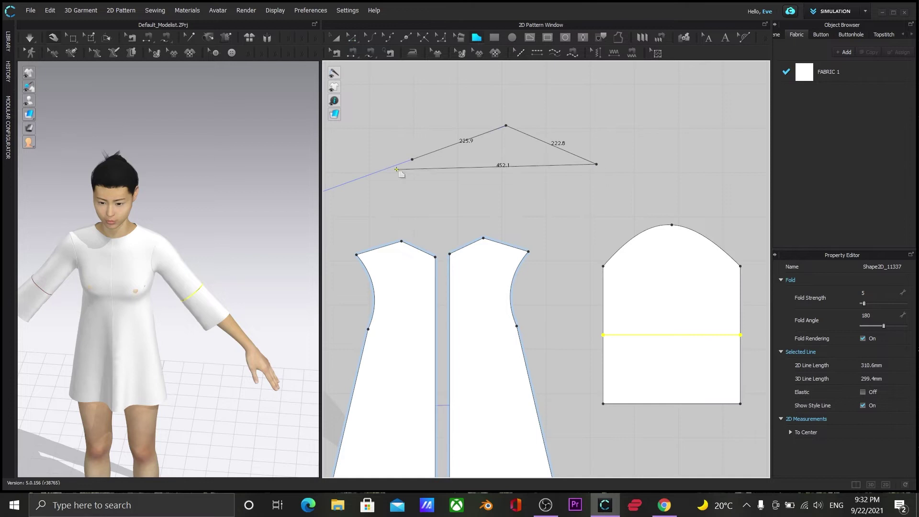
left_click(412, 159)
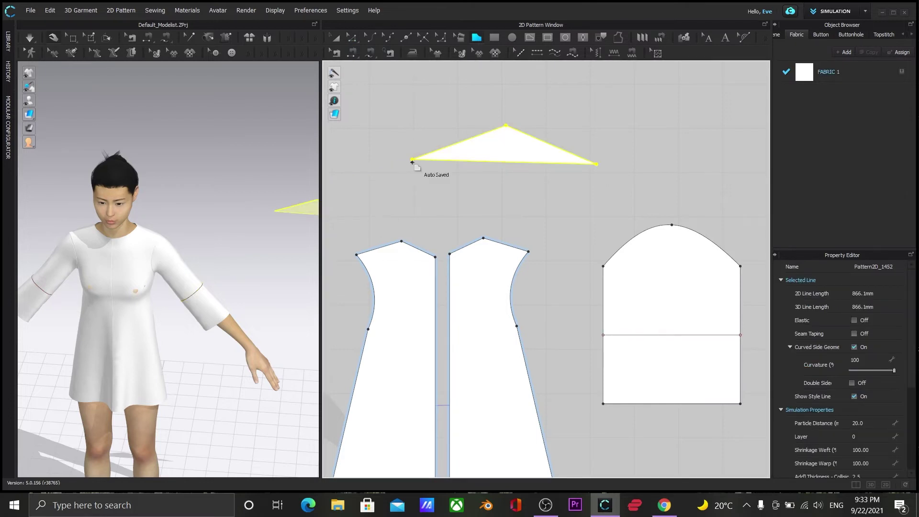
Enlarge the triangular pattern by moving its two base corners outward to a level base and raising its apex
key("z")
left_click(667, 335)
left_click(564, 218)
left_click(505, 162)
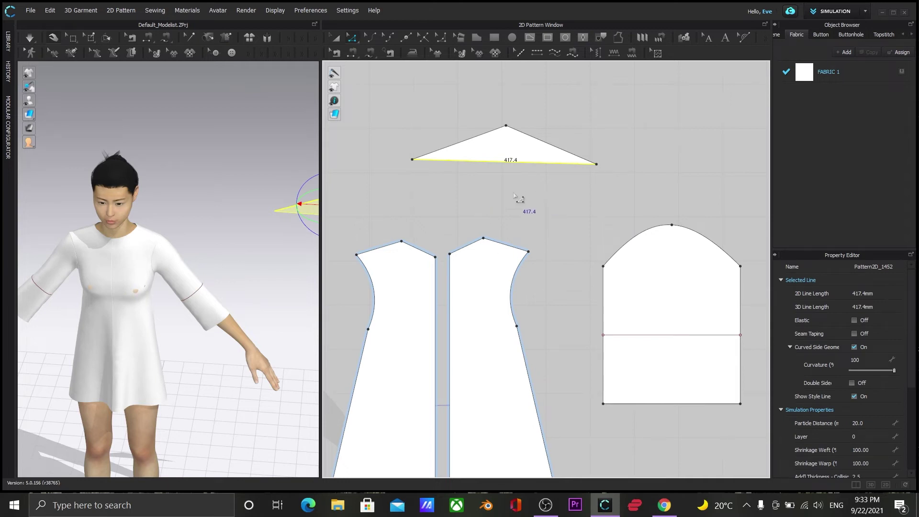
scroll(524, 233, "down", 2)
right_click_drag(656, 148, 612, 205)
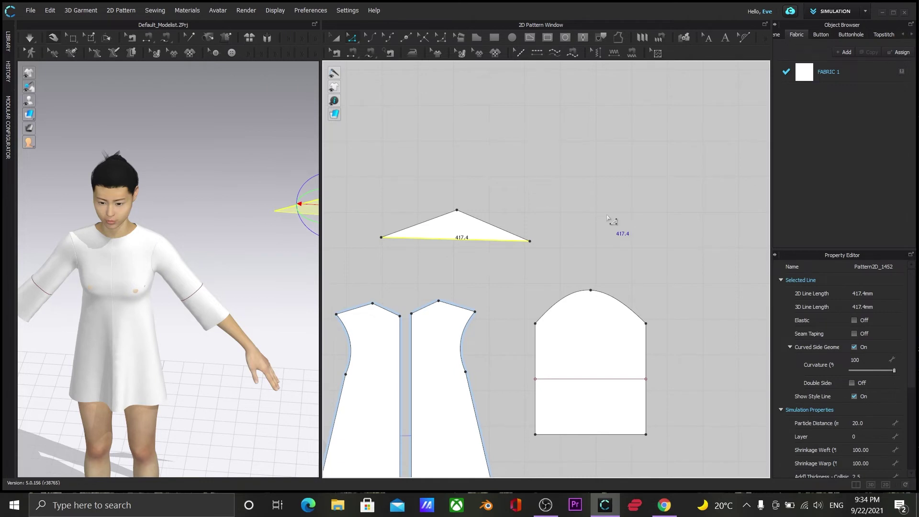
middle_click_drag(341, 88, 397, 66)
left_click_drag(584, 218, 672, 220)
left_click_drag(436, 215, 360, 221)
left_click_drag(512, 187, 512, 160)
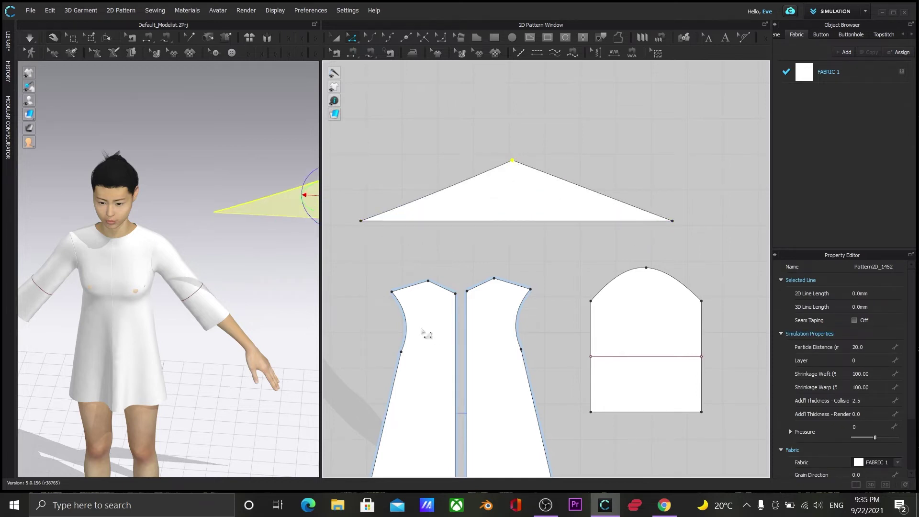
scroll(234, 270, "down", 3)
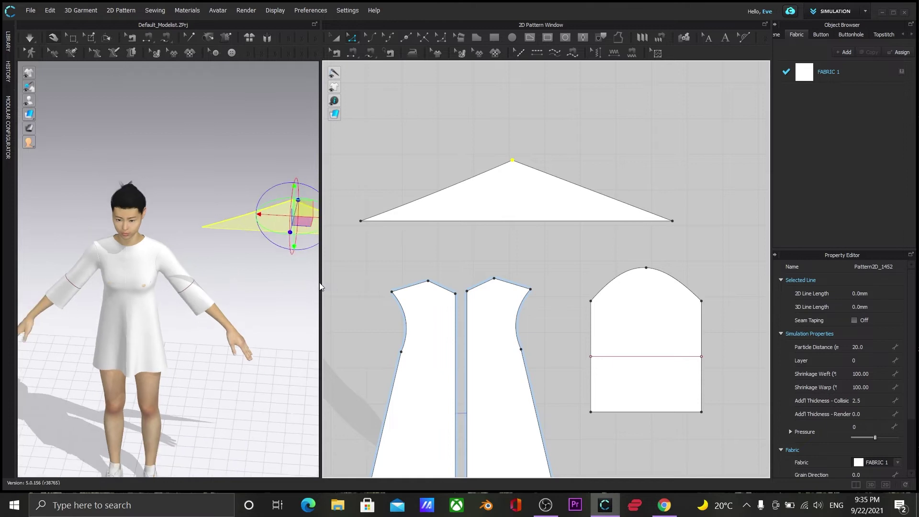
Turn the triangular pattern on edge and place it beside the avatar's left shoulder
left_click_drag(320, 287, 480, 280)
middle_click_drag(366, 235, 334, 263)
left_click_drag(335, 262, 371, 256)
left_click_drag(350, 237, 286, 251)
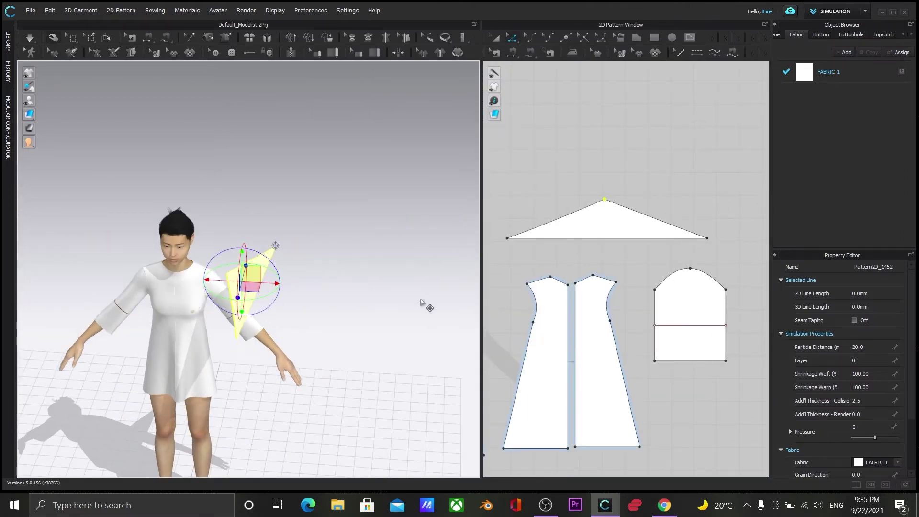
scroll(309, 263, "up", 3)
Sew the triangle's two slanted edges to the two halves of the avatar's left sleeve cap and simulate the garment
key("a")
left_click(326, 282)
key("n")
left_click(376, 281)
left_click(321, 268)
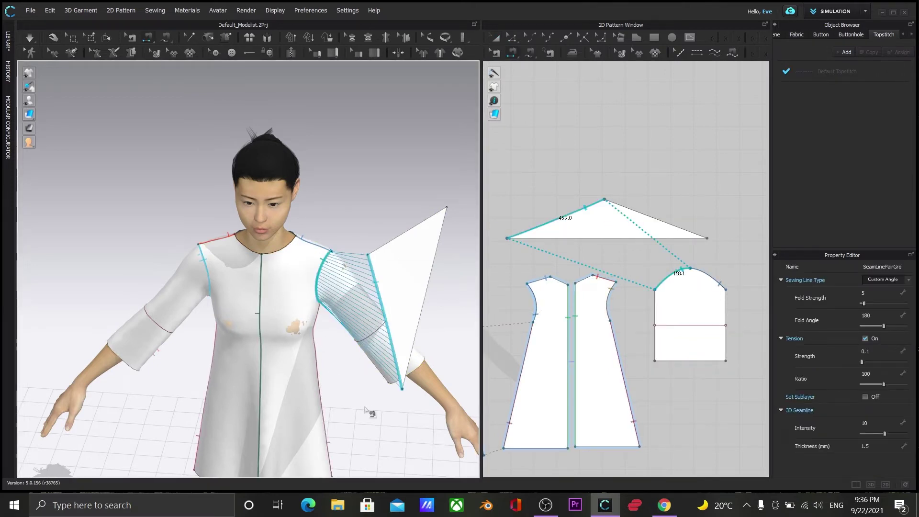
right_click_drag(364, 408, 225, 388)
left_click(221, 384)
left_click(263, 355)
key("space")
key("2")
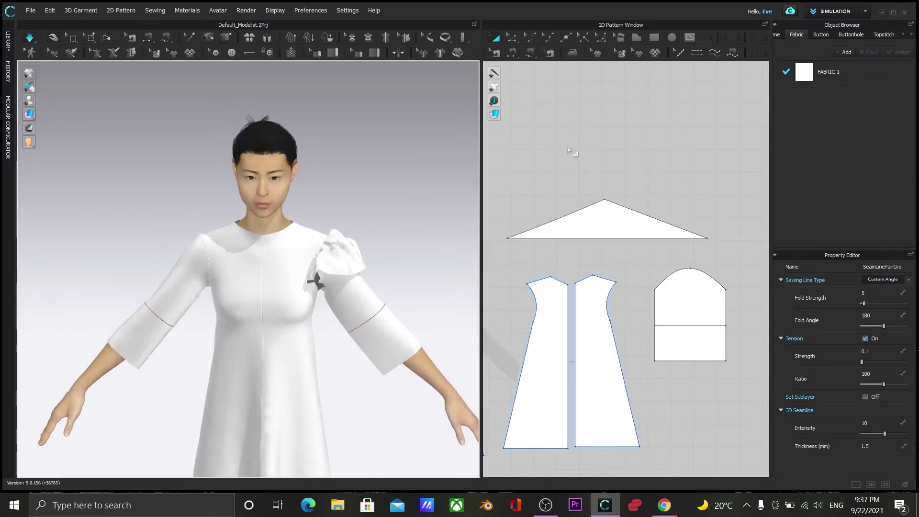
Copy the triangular pattern and paste the duplicate diagonally above the original
scroll(569, 150, "up", 2)
left_click(619, 249)
key("ctrl+c")
key("ctrl+v")
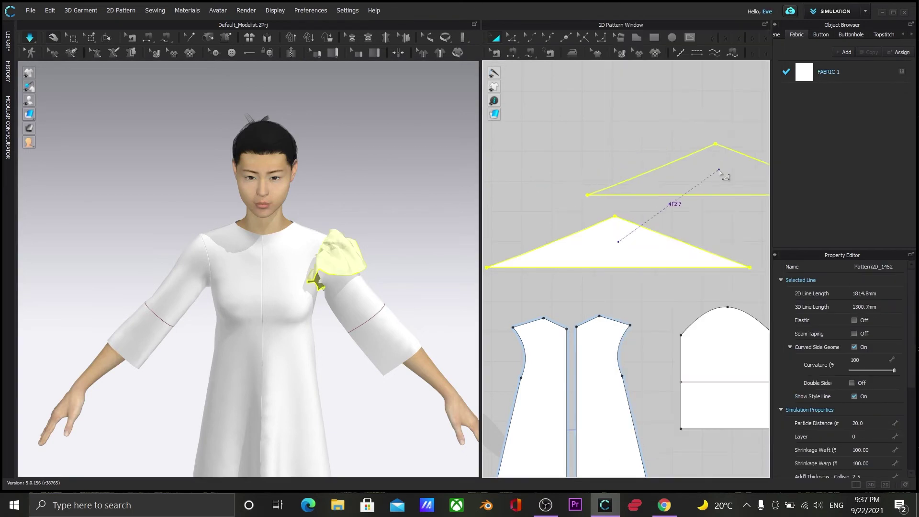
left_click(719, 170)
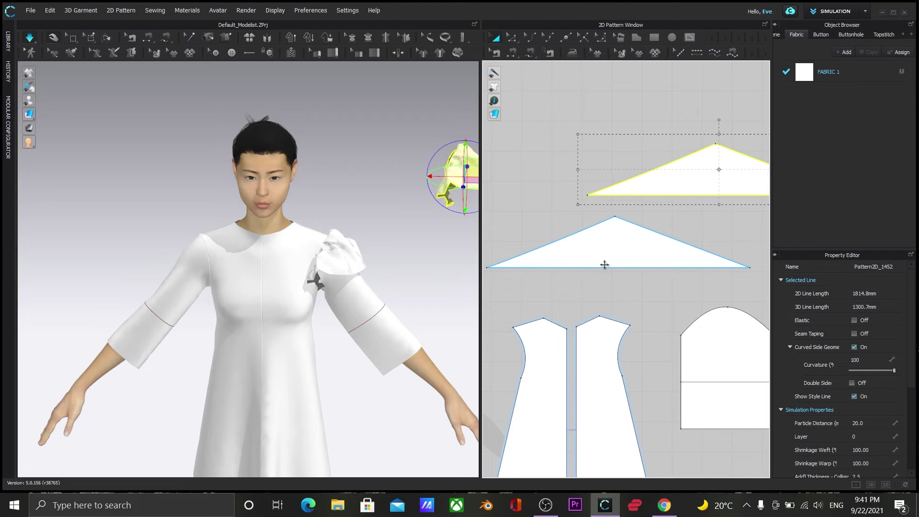
Place the copied triangular piece beside the avatar's right shoulder in 3D
left_click_drag(465, 159, 156, 224)
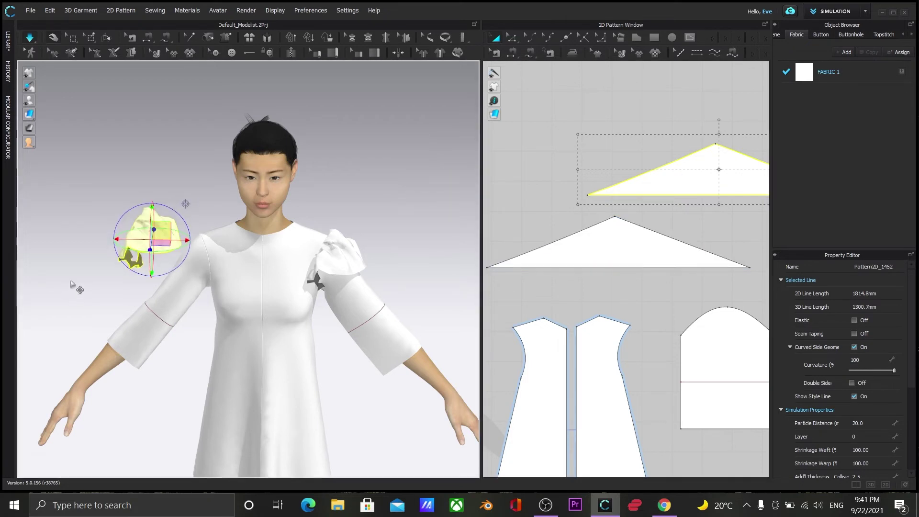
right_click_drag(86, 294, 195, 367)
scroll(111, 355, "up", 1)
middle_click_drag(112, 355, 77, 209)
left_click_drag(229, 213, 231, 224)
Move the copied triangle in the 2D layout to sit above the avatar's right sleeve pattern
left_click(147, 37)
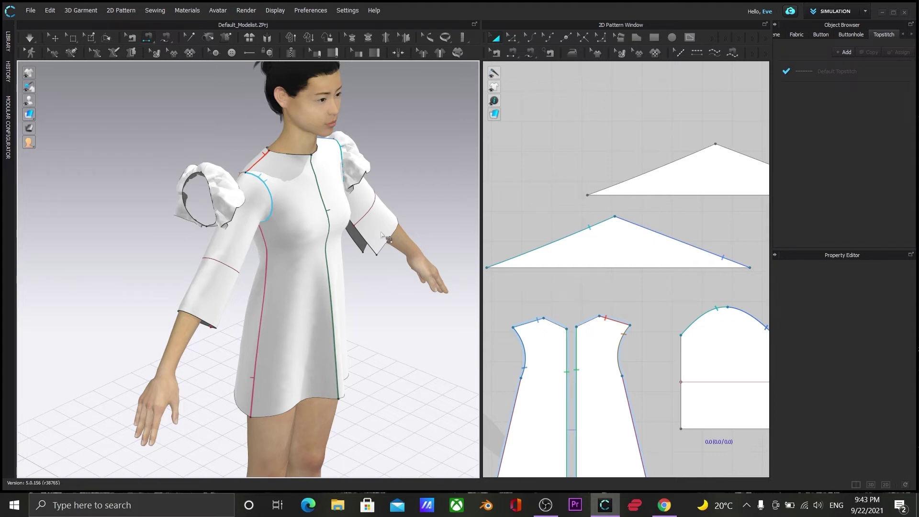
left_click_drag(481, 225, 335, 217)
key("q")
left_click(156, 241)
scroll(637, 185, "up", 5)
left_click_drag(646, 161, 383, 181)
scroll(504, 319, "down", 1)
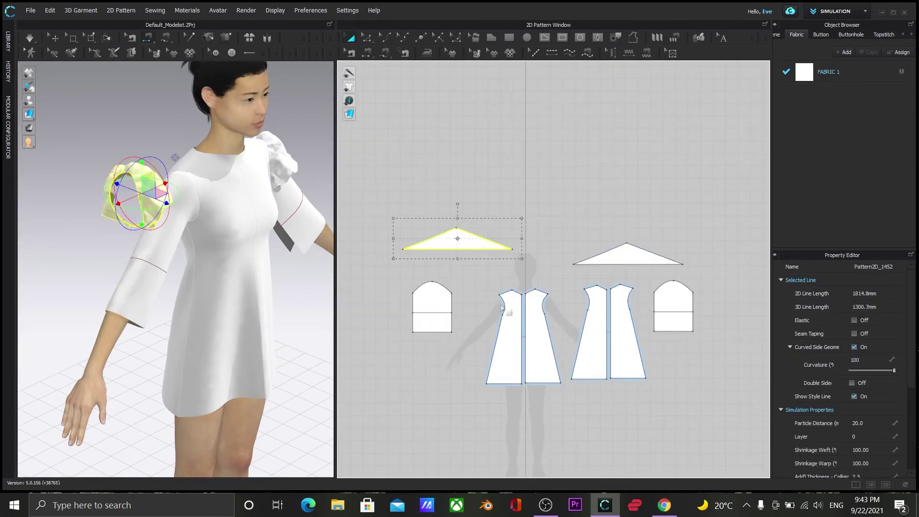
Sew the copied triangle's two slanted edges to the front and back armholes on the avatar's right side
left_click(502, 305)
left_click(589, 300)
left_click(623, 301)
left_click(518, 188)
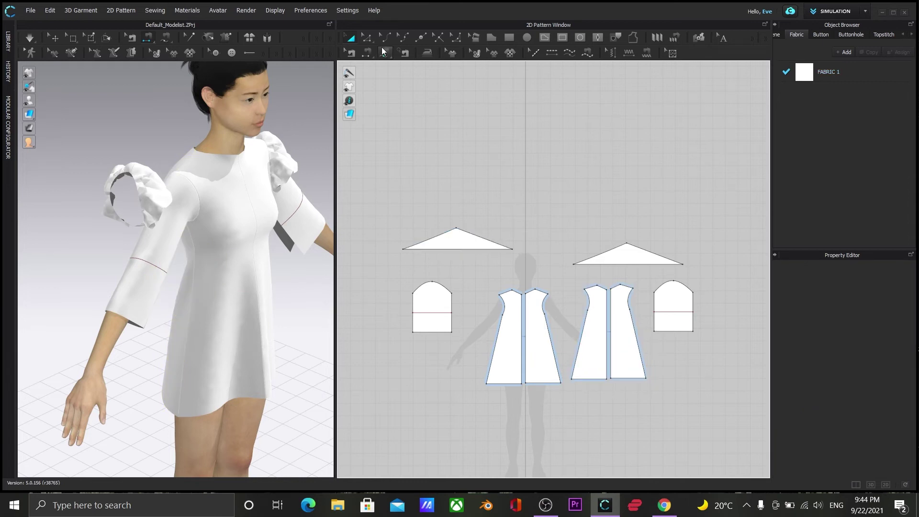
left_click(367, 53)
left_click(445, 232)
left_click(501, 299)
left_click(466, 232)
left_click(630, 298)
left_click(350, 37)
Simulate the garment and pull the copied piece right side out over the avatar's right upper sleeve
left_click(162, 210)
right_click_drag(163, 213, 159, 190)
scroll(159, 190, "up", 3)
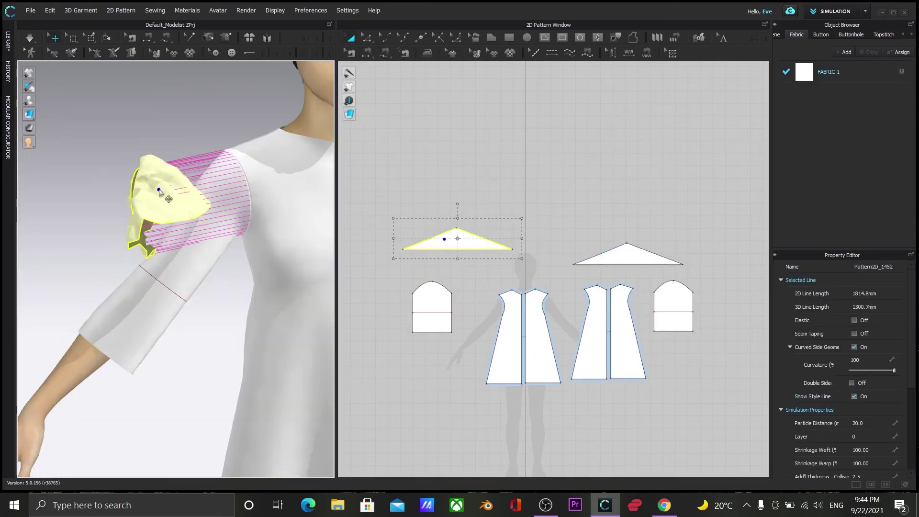
key("space")
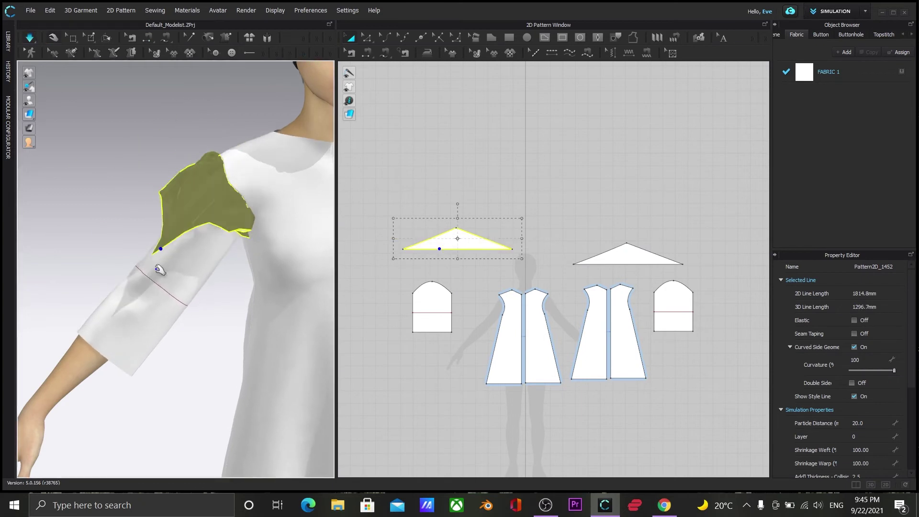
left_click_drag(156, 269, 195, 186)
right_click(196, 183)
left_click(221, 158)
left_click_drag(234, 211, 252, 208)
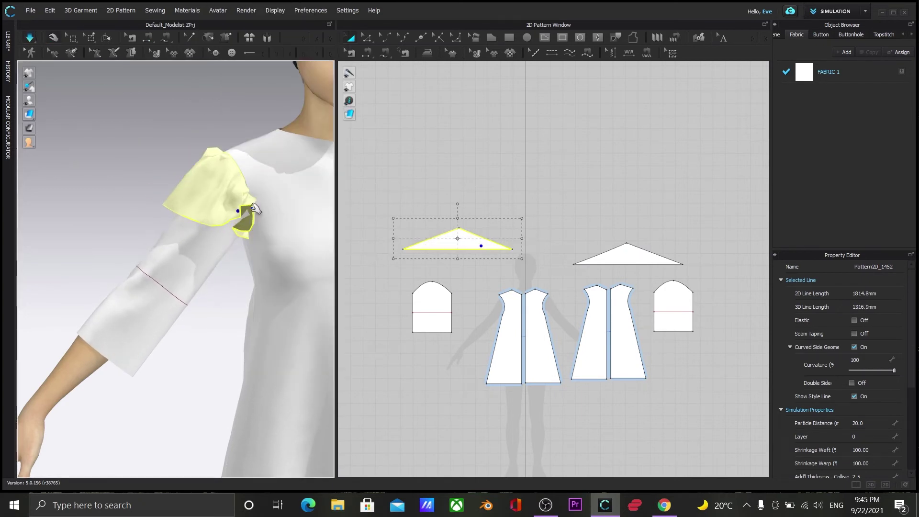
right_click_drag(178, 242, 209, 283)
right_click_drag(244, 337, 155, 291)
scroll(156, 287, "down", 3)
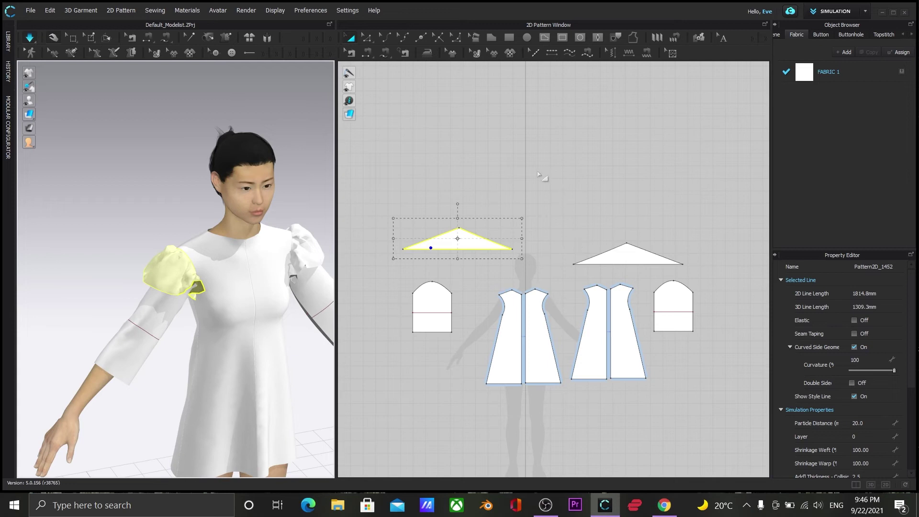
Level the two triangular patterns with each other and stretch both of them taller
left_click_drag(615, 255, 583, 239)
left_click(479, 241)
left_click(586, 243, "shift")
left_click_drag(527, 218, 528, 202)
Pull both puff pieces outward during simulation so they settle around the sleeves
left_click_drag(158, 291, 132, 291)
left_click_drag(316, 272, 330, 269)
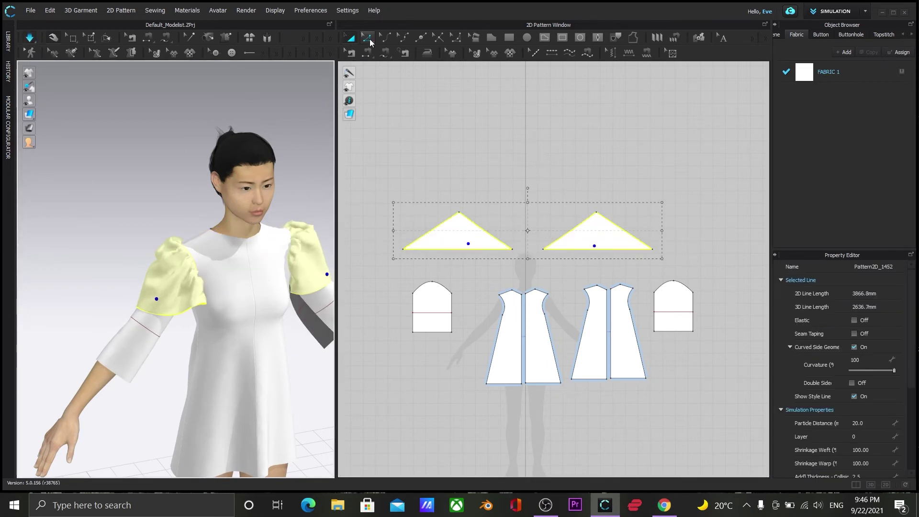
key("5")
key("2")
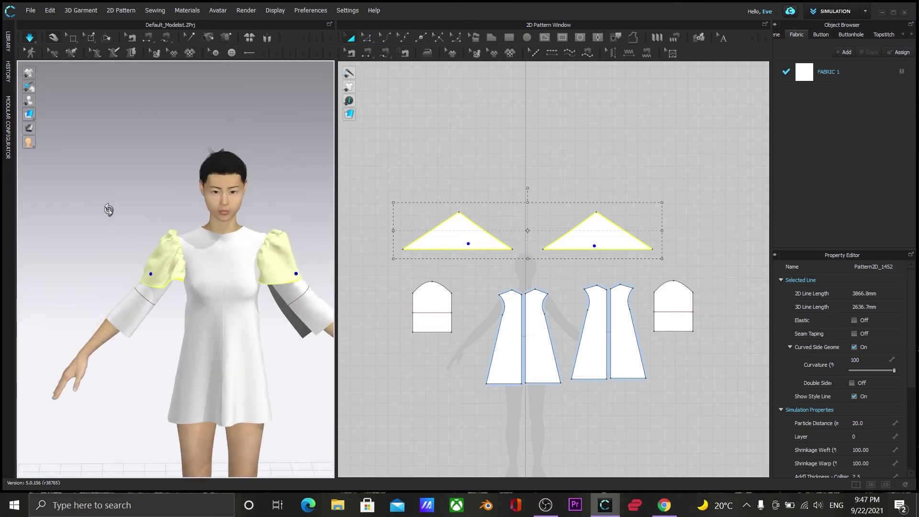
Sew the side edges of the avatar's left sleeve together below and above the internal line, and simulate the garment
left_click(366, 52)
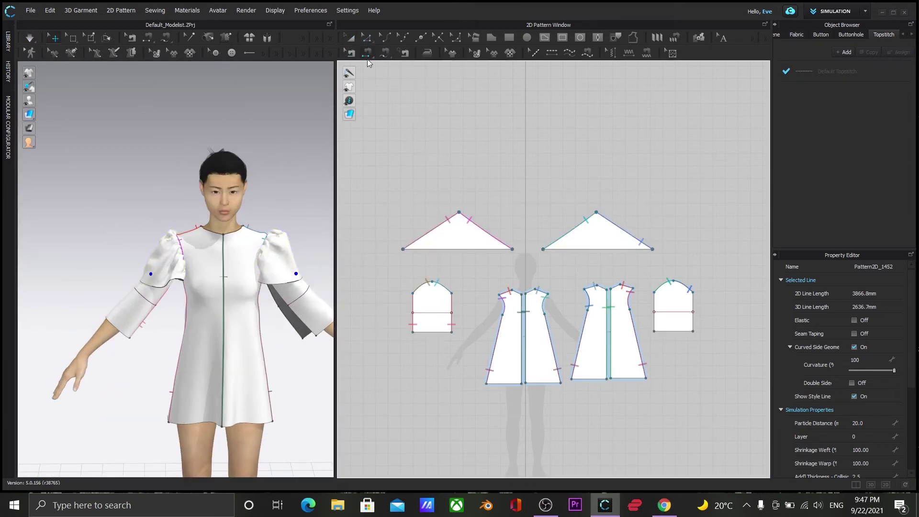
left_click(692, 321)
left_click(654, 322)
left_click(693, 302)
left_click(654, 303)
right_click_drag(129, 402, 101, 406)
key("space")
right_click_drag(72, 192, 128, 271)
right_click_drag(111, 170, 104, 235)
key("n")
middle_click_drag(105, 238, 56, 189)
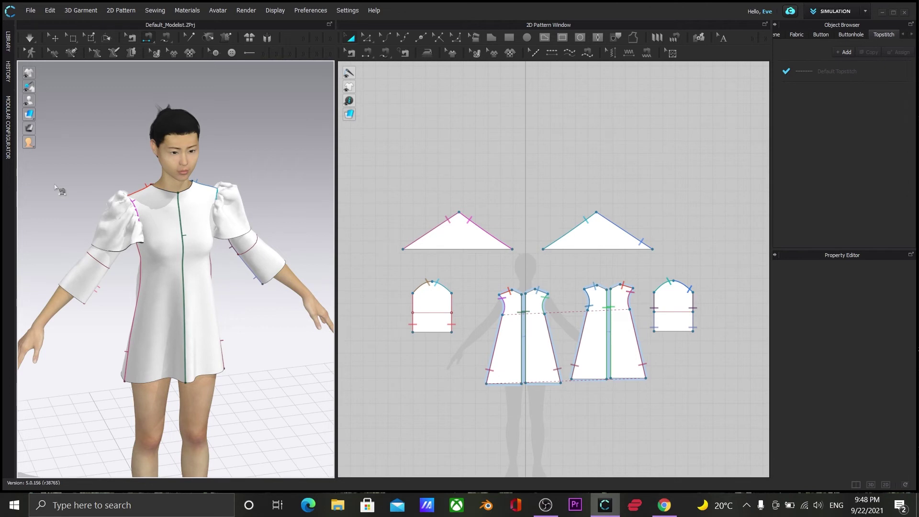
right_click_drag(287, 440, 254, 412)
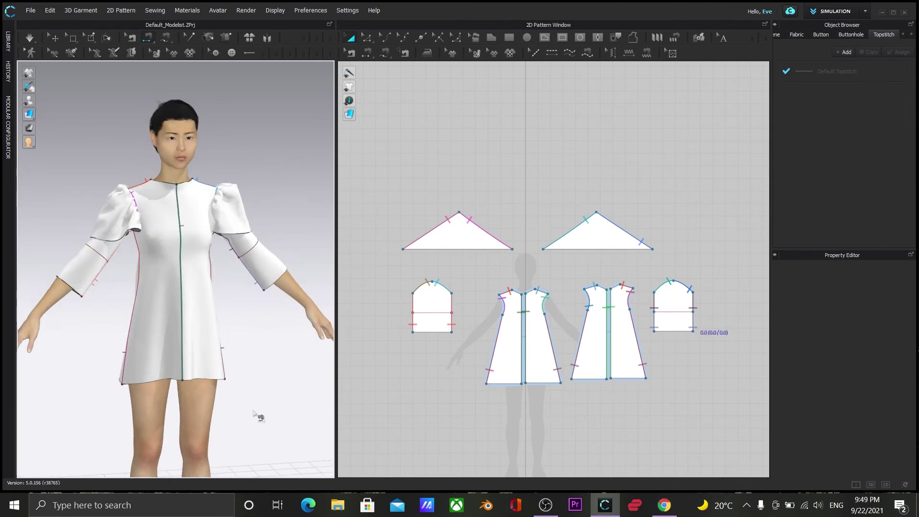
Draw a rectangular strip about 739 mm wide below the avatar's left sleeve pattern and paste a copy below the right sleeve
key("s")
left_click_drag(650, 406, 743, 393)
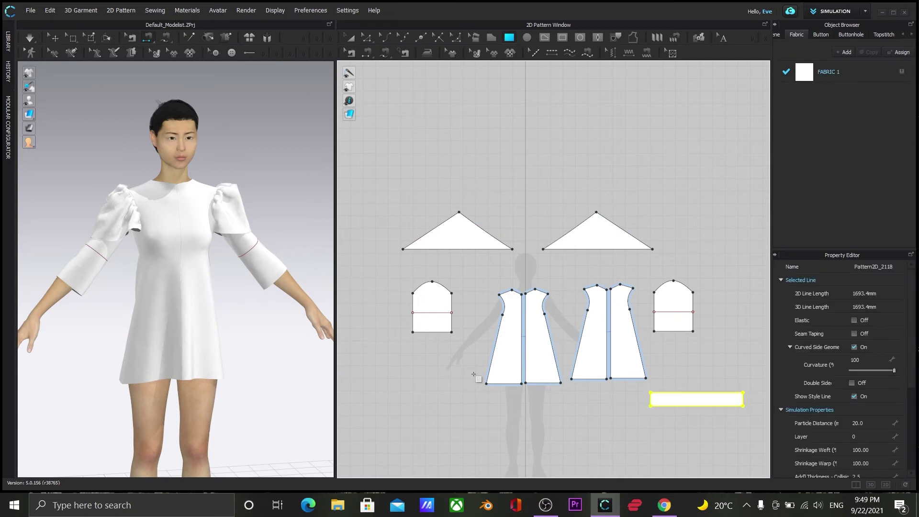
left_click(350, 39)
left_click(690, 401)
right_click(697, 400)
left_click(720, 51)
right_click(674, 400)
left_click(720, 65)
left_click(430, 416)
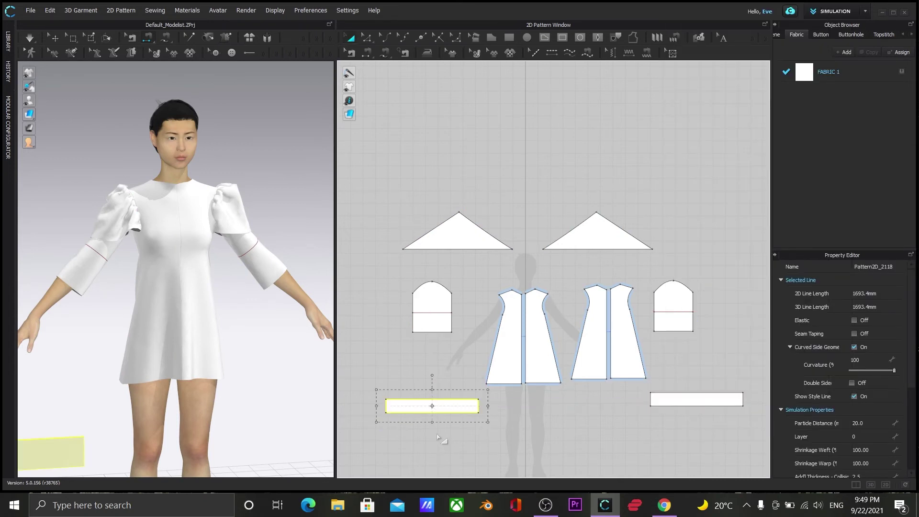
Raise the copied strip in 3D, rotate it and place it tilted across the avatar's right sleeve
left_click_drag(335, 207, 555, 206)
key("q")
scroll(400, 398, "down", 2)
left_click_drag(144, 353, 136, 202)
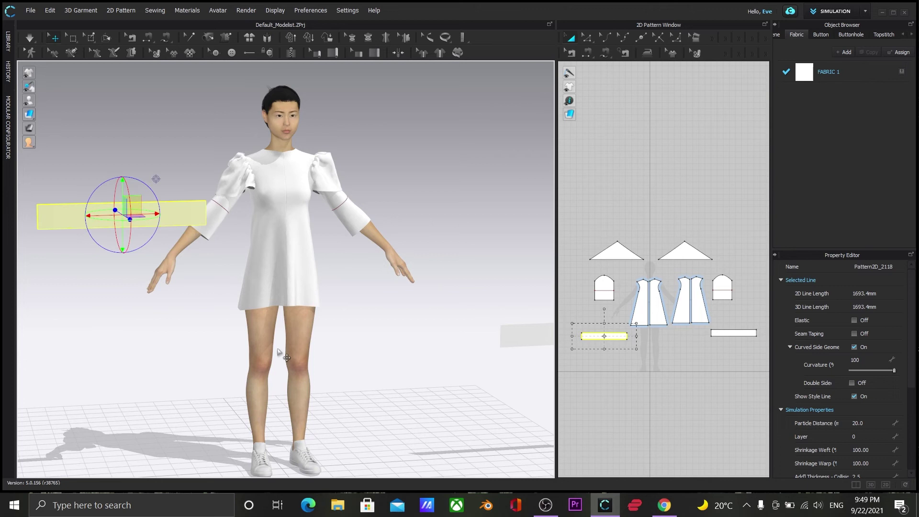
left_click_drag(123, 215, 74, 220)
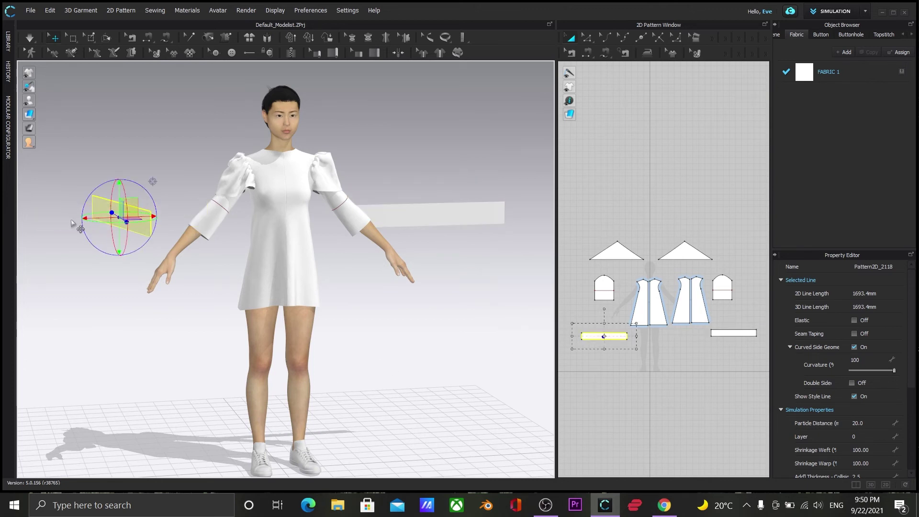
left_click_drag(70, 223, 187, 174)
Line up the two strips side by side below the dress patterns and reduce their height to about 62 mm
left_click(455, 212)
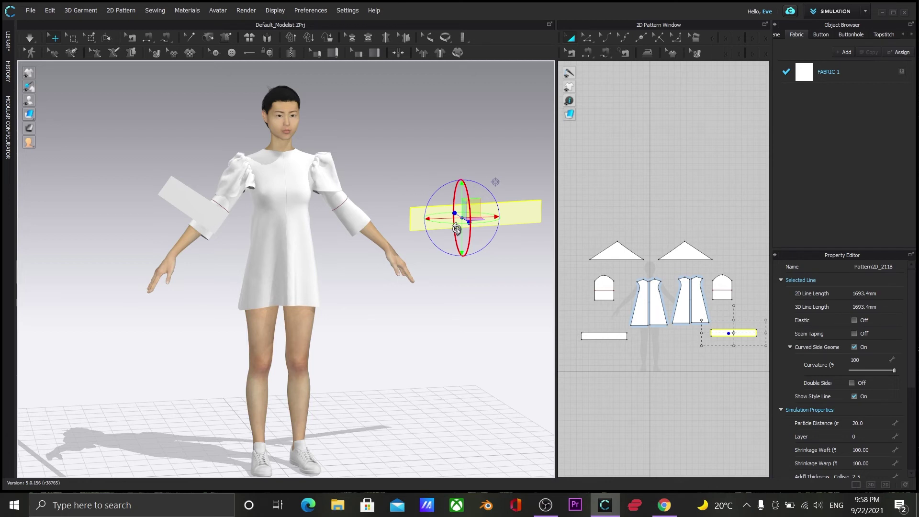
scroll(634, 399, "down", 1)
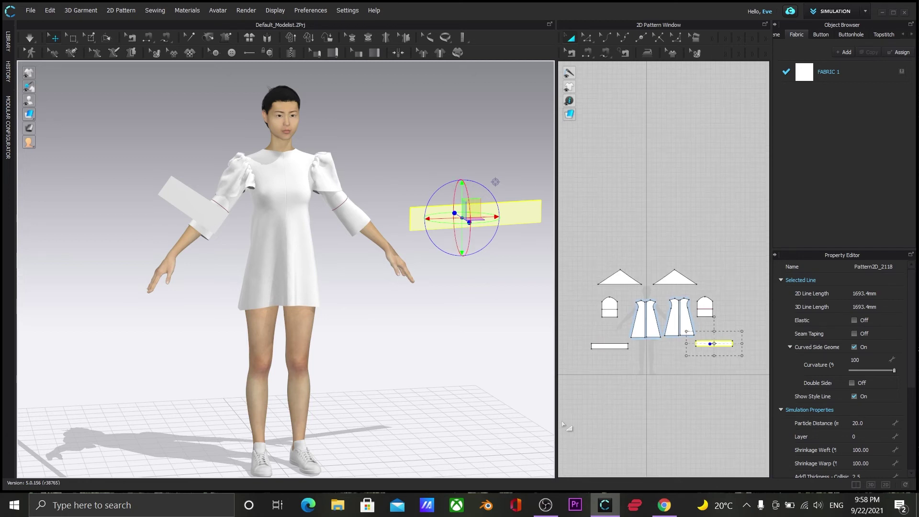
left_click_drag(556, 331, 484, 331)
scroll(535, 416, "up", 3)
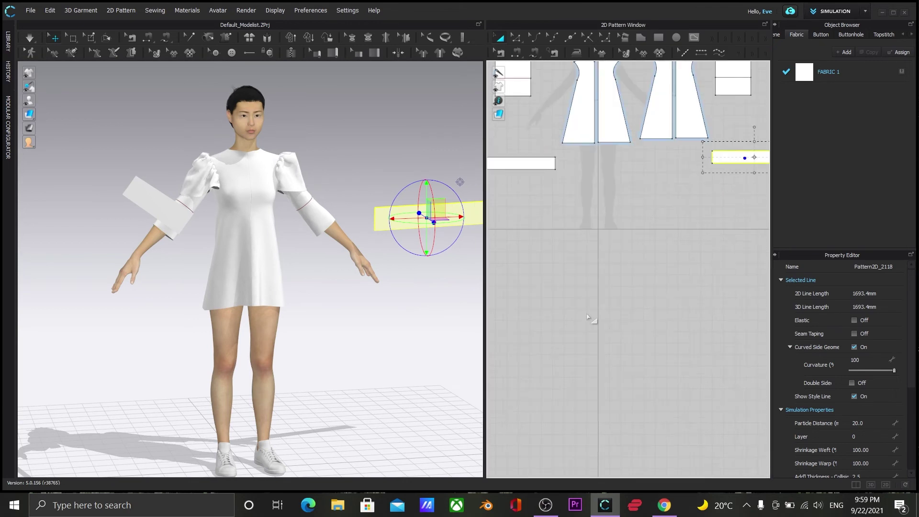
scroll(587, 328, "down", 2)
left_click_drag(543, 252, 552, 292)
left_click_drag(692, 248, 624, 292)
left_click_drag(516, 271, 701, 328)
left_click_drag(599, 305, 599, 302)
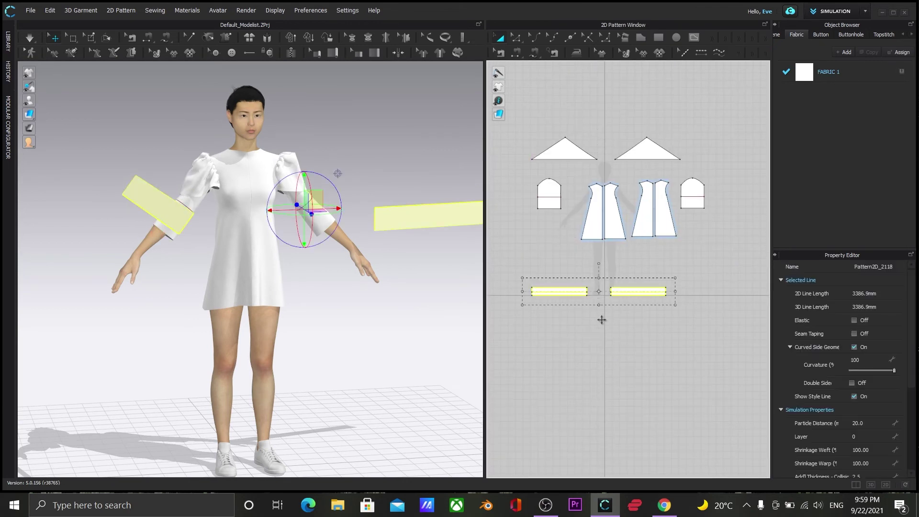
Tilt the other strip beside the avatar's left sleeve and reposition the right strip across its sleeve
mouse_move(422, 212)
left_mouse_down()
mouse_move(357, 214)
mouse_move(412, 218)
left_mouse_up()
left_click(77, 88)
left_click(388, 214)
left_click_drag(402, 201, 345, 185)
left_click_drag(143, 209, 137, 200)
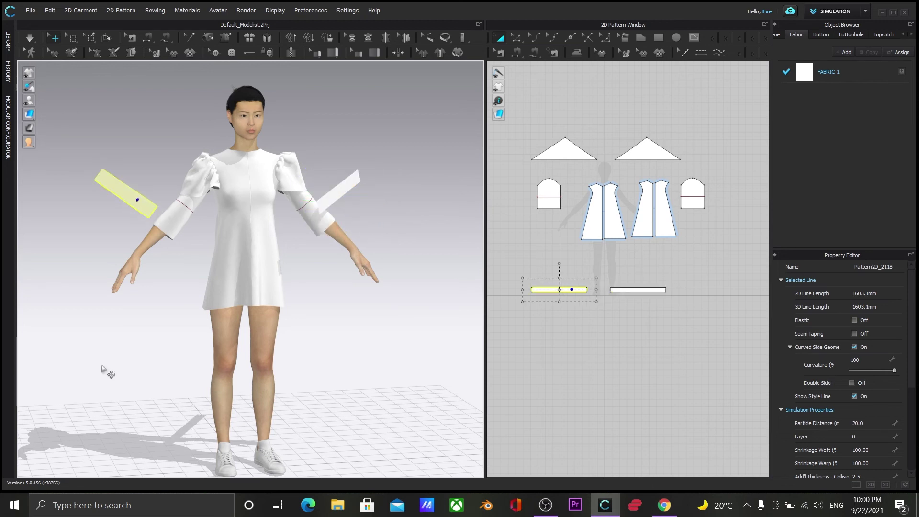
left_click_drag(124, 192, 164, 204)
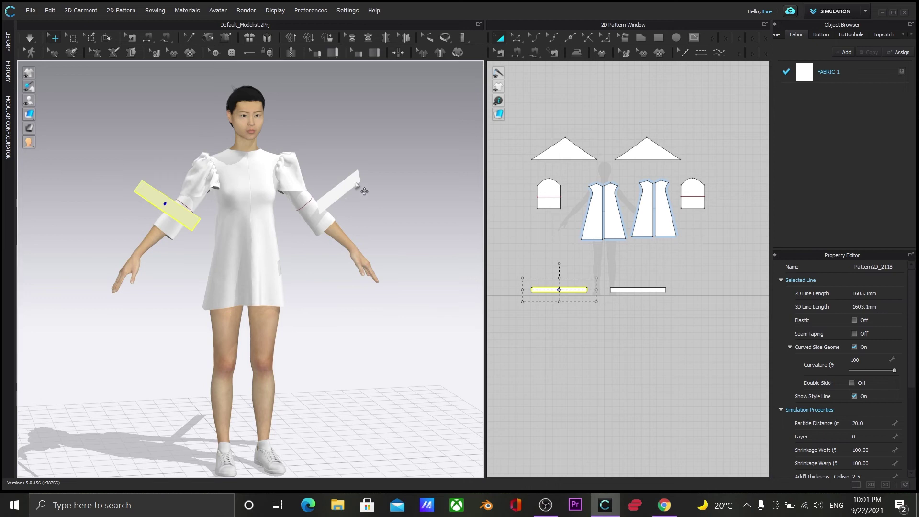
left_click(347, 203)
right_click_drag(358, 216, 430, 369)
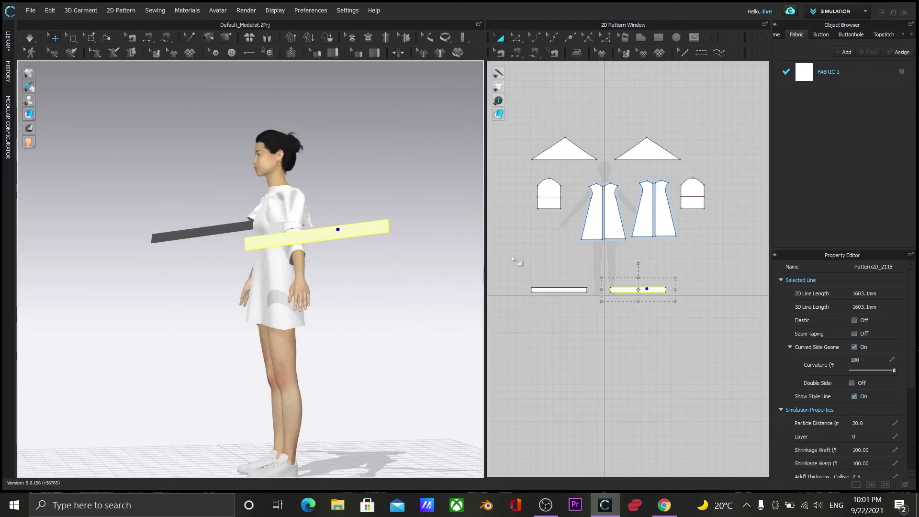
left_click(437, 194)
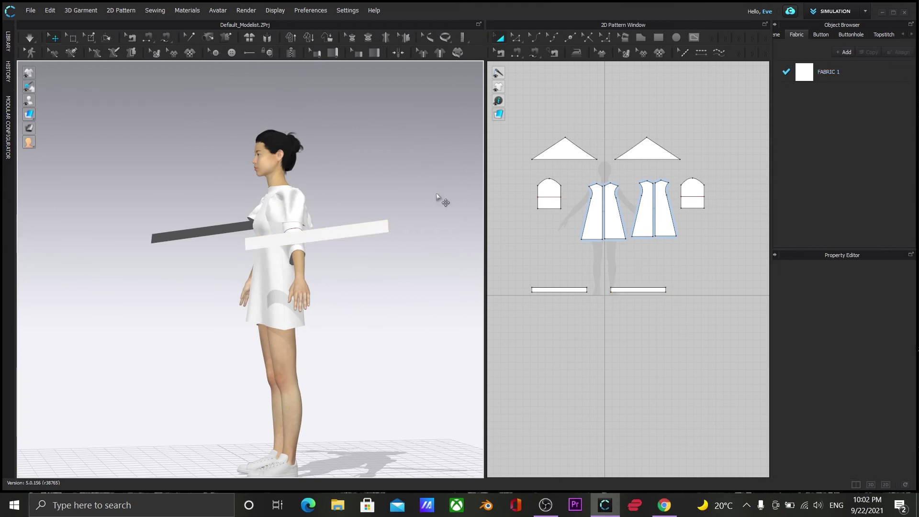
Sew the internal line of each sleeve to the upper long edge of its strip
scroll(576, 224, "up", 3)
left_click(530, 187)
key("n")
left_click(518, 177)
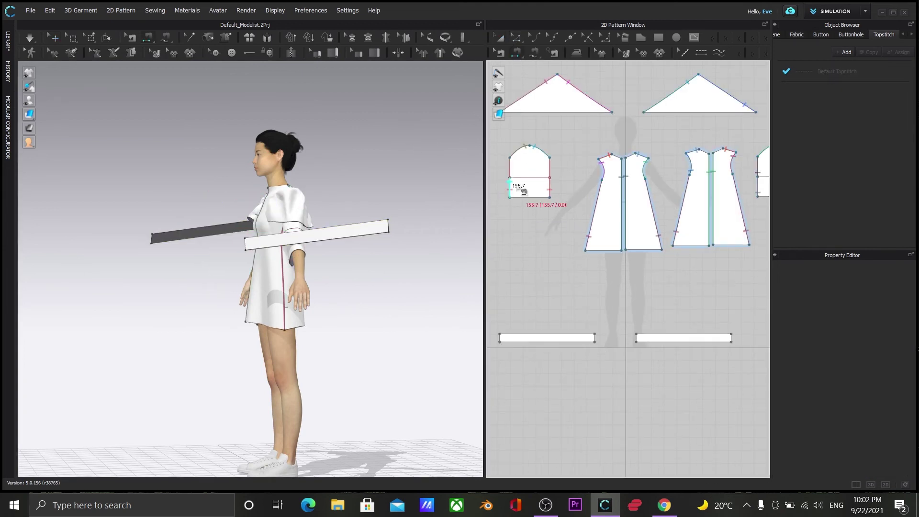
left_click(518, 334)
middle_click_drag(684, 389, 585, 406)
left_click(672, 195)
left_click(553, 352)
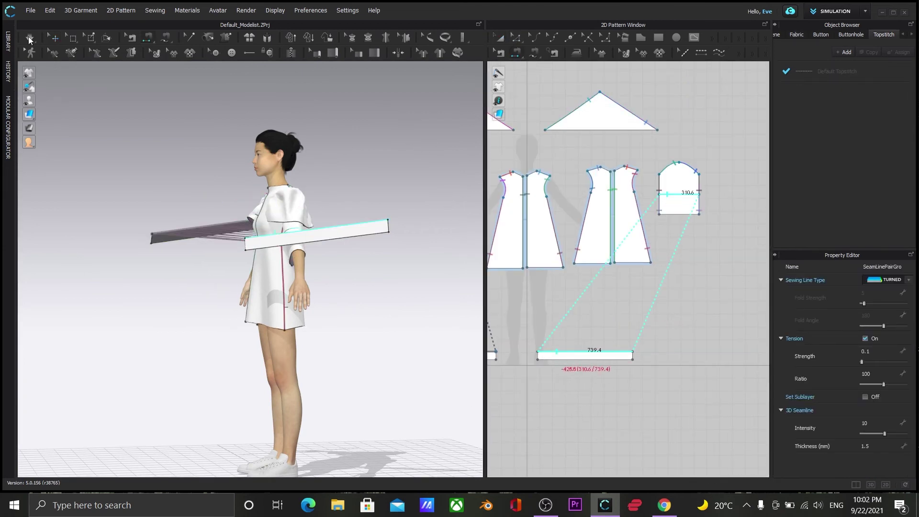
Simulate the garment to gather the strips into ruffles around both sleeves
left_click(29, 38)
scroll(209, 361, "up", 4)
right_click_drag(44, 323, 166, 393)
scroll(128, 332, "up", 1)
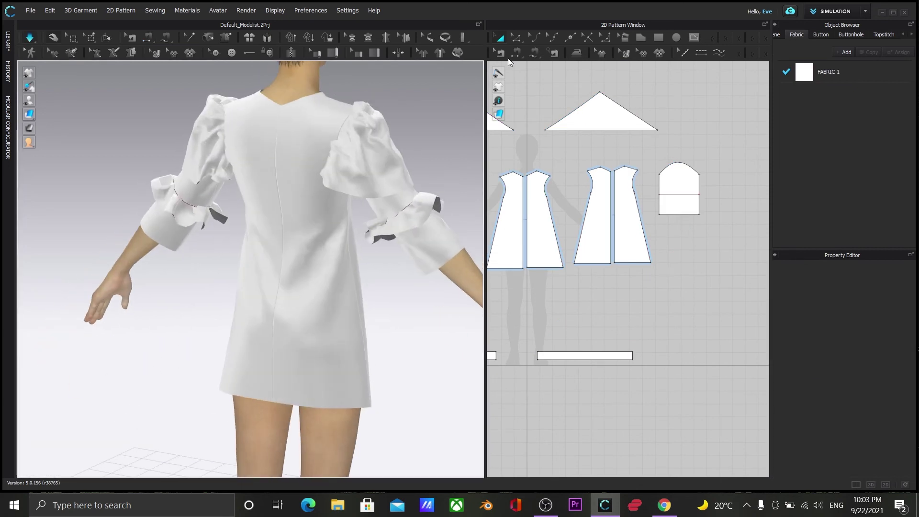
Sew the two short ends of each ruffle strip to each other
left_click(516, 52)
scroll(527, 378, "up", 3)
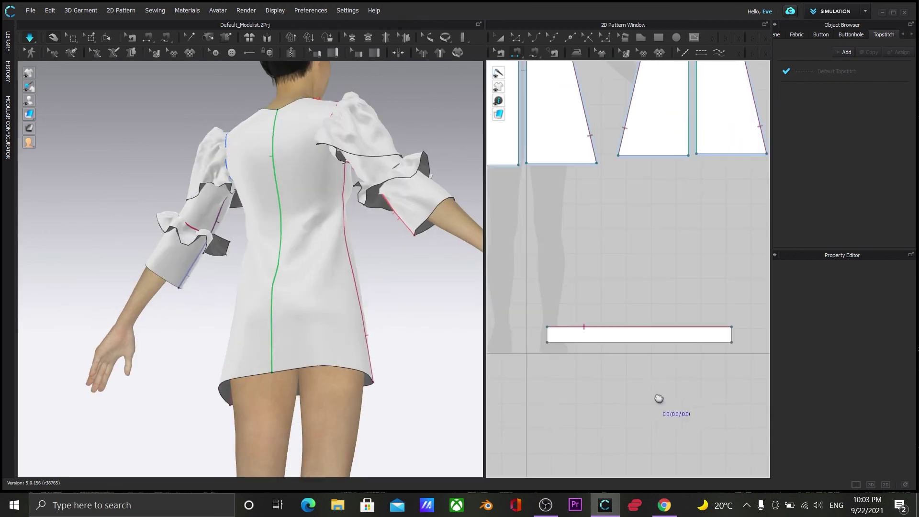
left_click(730, 331)
scroll(507, 416, "down", 2)
scroll(480, 428, "down", 1)
middle_click_drag(588, 436, 576, 375)
scroll(576, 374, "down", 2)
scroll(565, 389, "up", 3)
left_click(549, 270)
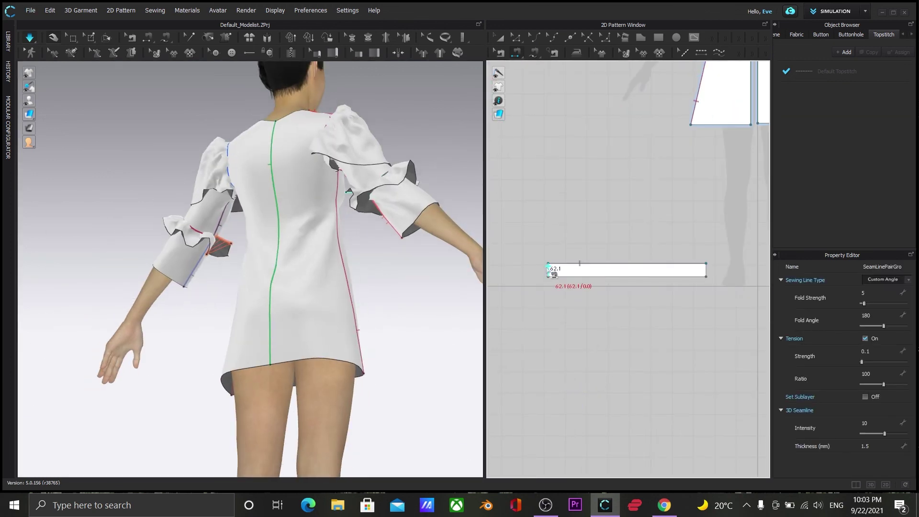
Simulate the garment to close the ruffle strips into rings around the sleeves
key("space")
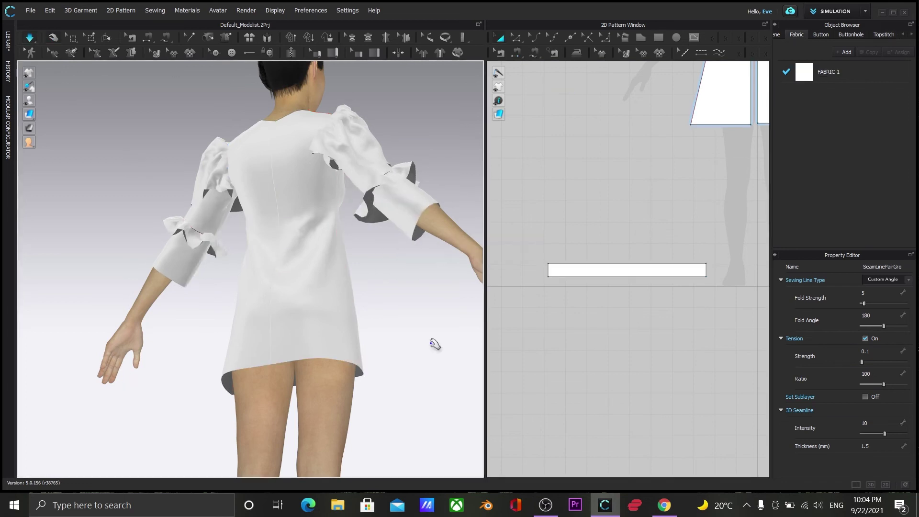
right_click_drag(385, 362, 324, 372)
scroll(350, 350, "down", 2)
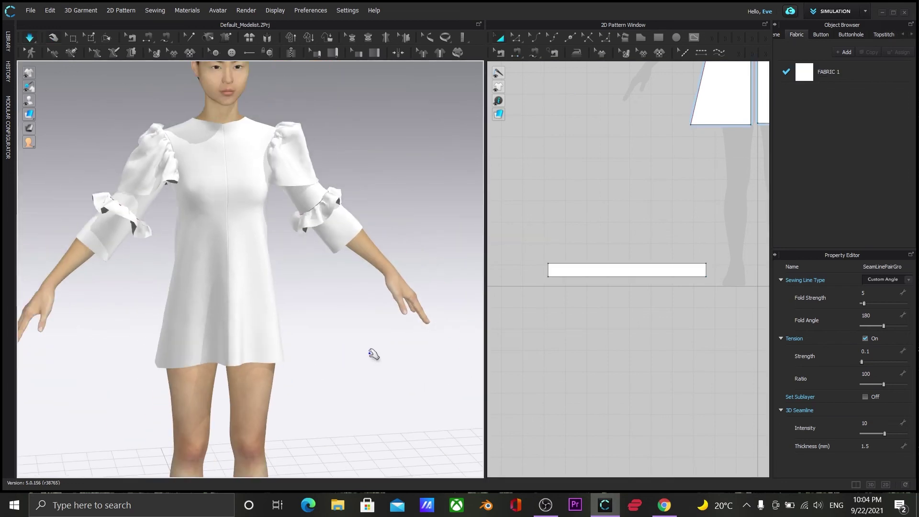
Show the avatar's joints, rotate both upper arms slightly downward, and hide the joints again
left_click_drag(485, 227, 326, 228)
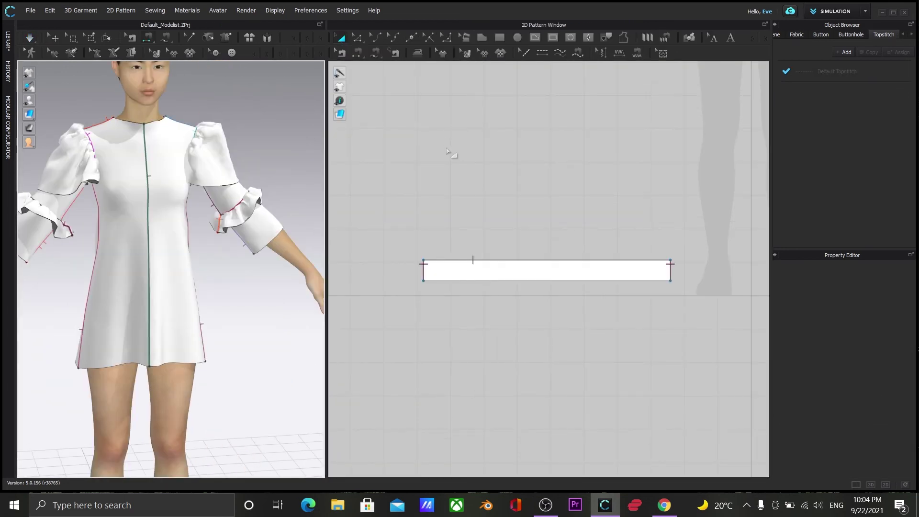
left_click_drag(327, 197, 379, 201)
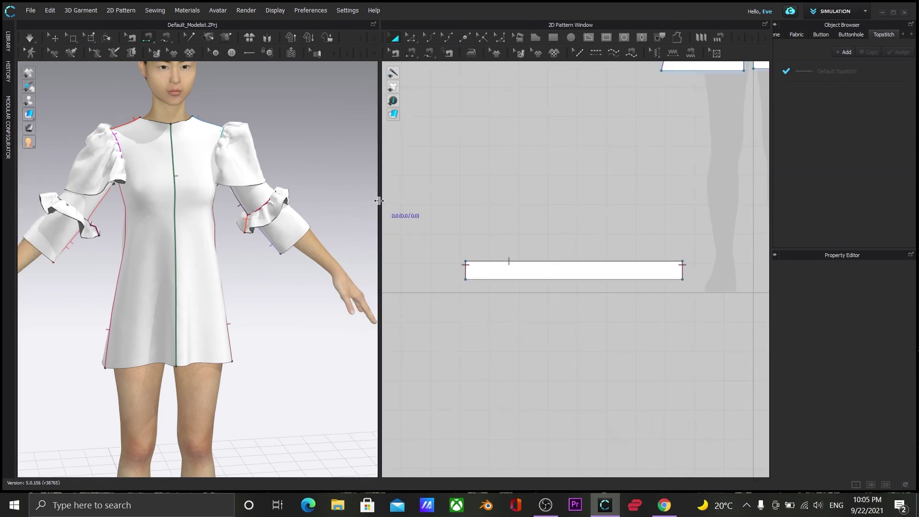
scroll(697, 359, "down", 3)
left_click_drag(379, 201, 526, 275)
mouse_move(30, 101)
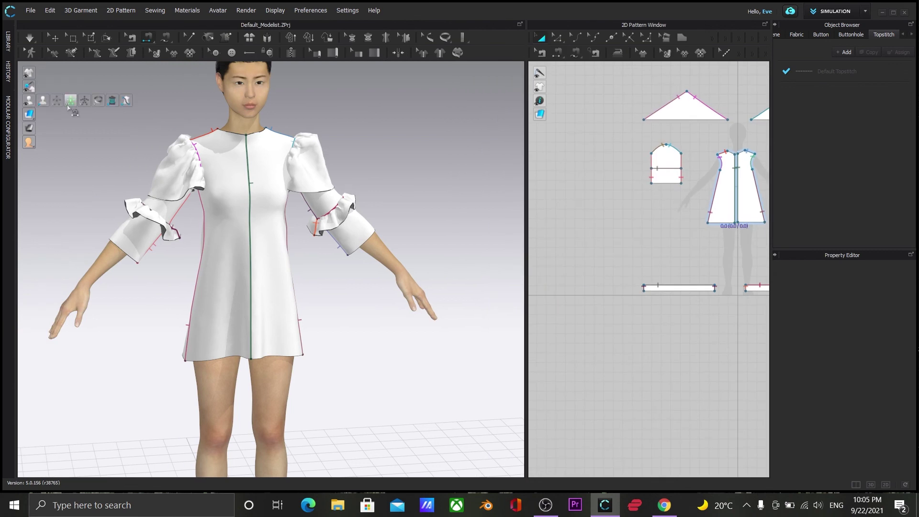
left_click(78, 101)
left_click(540, 37)
left_click(290, 149)
left_click_drag(325, 137, 329, 142)
left_click(194, 153)
left_click_drag(160, 140, 158, 144)
left_click(30, 113)
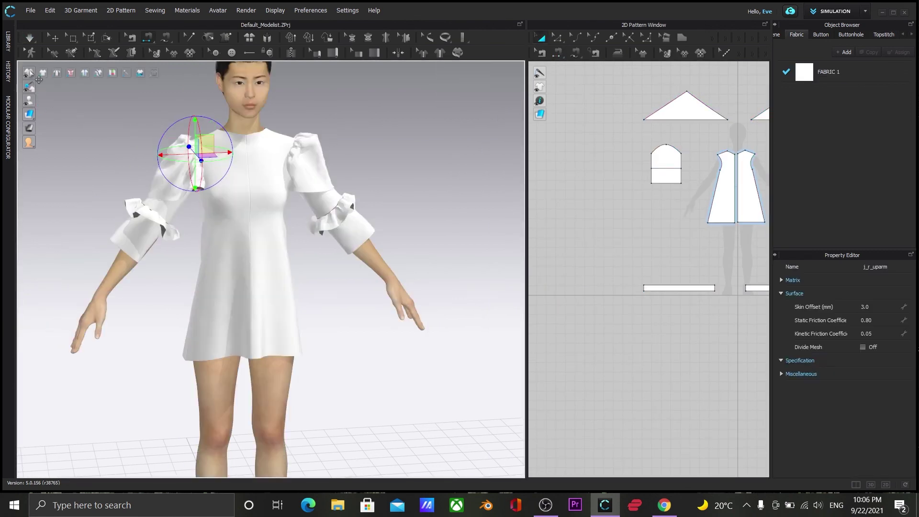
left_click(375, 419)
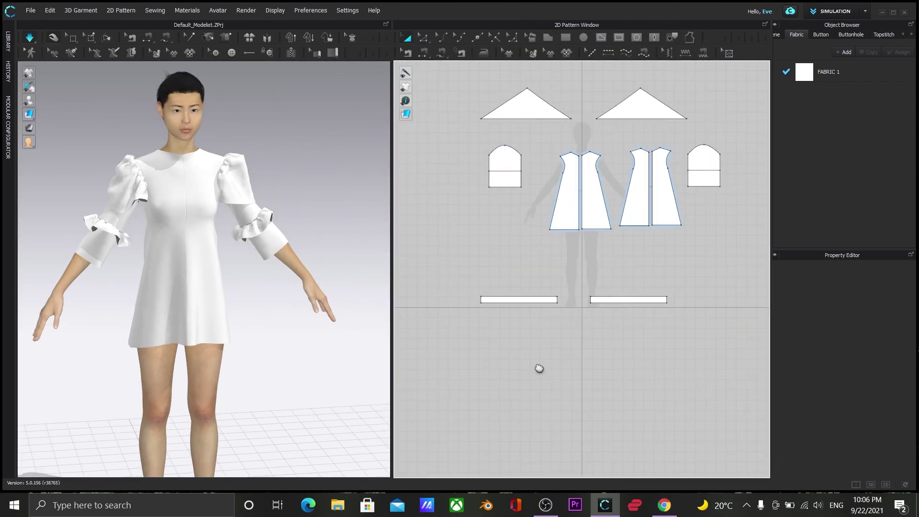
Move both ruffle strips away from below the dress to a spot left of the sleeve pattern
left_click(520, 300)
left_click_drag(505, 300, 428, 212)
left_click_drag(629, 300, 431, 236)
Pull the front panels' centre hem point down about 177 mm and the back panels' centre hem point down into a deeper point
scroll(644, 256, "up", 2)
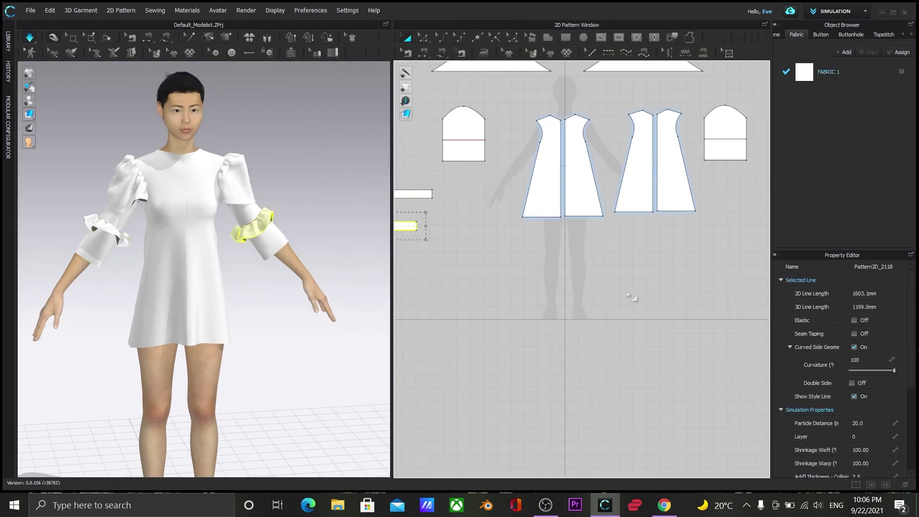
left_click(429, 43)
left_click_drag(561, 217, 560, 241)
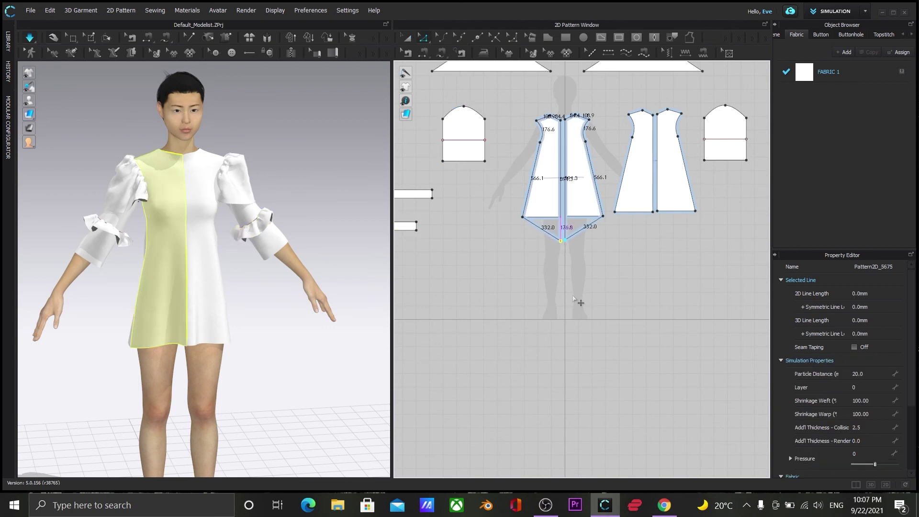
left_click_drag(653, 212, 655, 269)
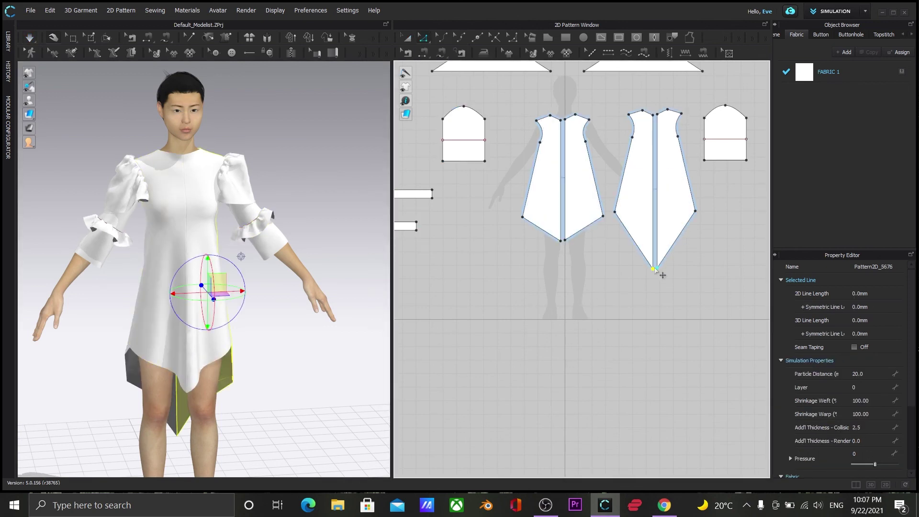
Simulate the dress with its pointed front and back hems
left_click(333, 413)
key("space")
right_click_drag(333, 413, 307, 286)
key("space")
Add three new fabrics to the fabric list, FABRIC 2 to FABRIC 4
left_click_drag(392, 270, 478, 309)
left_click(843, 53)
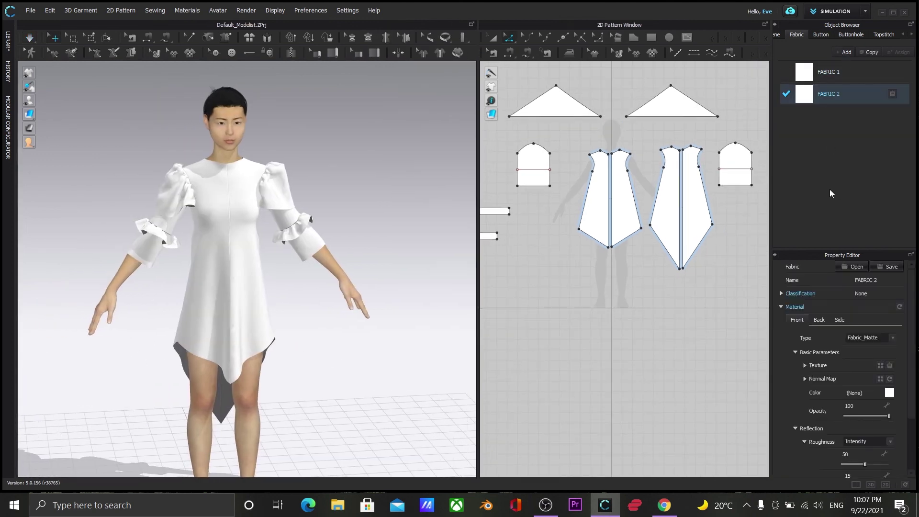
left_click(843, 52)
scroll(554, 306, "down", 1)
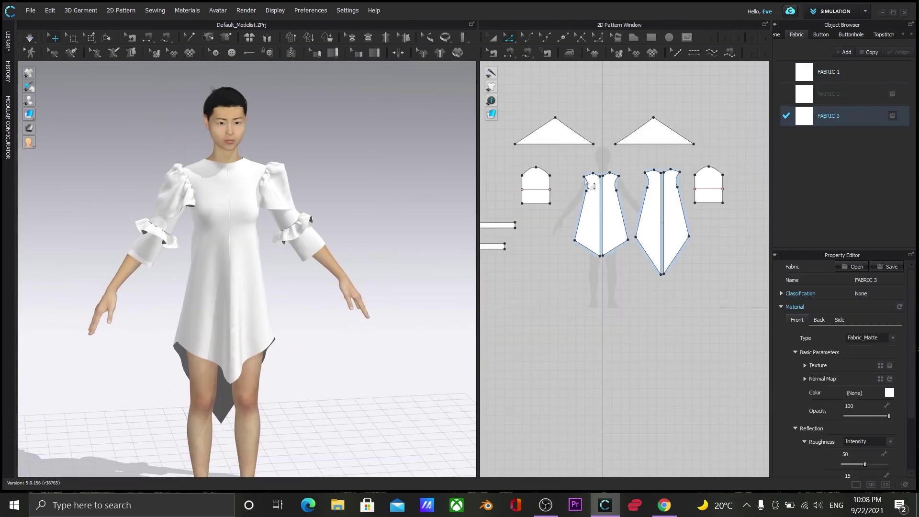
left_click(861, 52)
Give FABRIC 2 the multicoloured floral image as its texture
left_click(800, 97)
left_click(880, 366)
left_click(55, 220)
left_click_drag(448, 81, 448, 114)
double_click(338, 133)
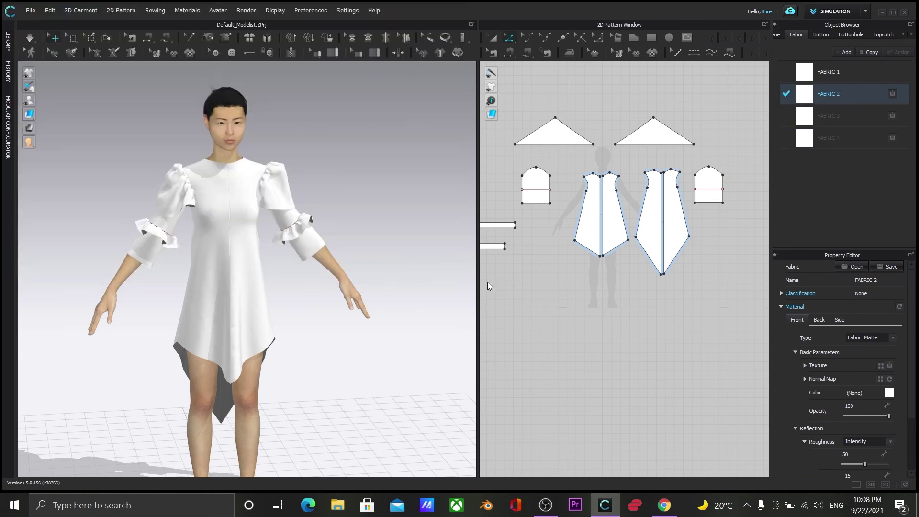
Set the colour of FABRIC 3 to Orange 2 and of FABRIC 4 to Green 3
left_click(828, 116)
left_click(889, 392)
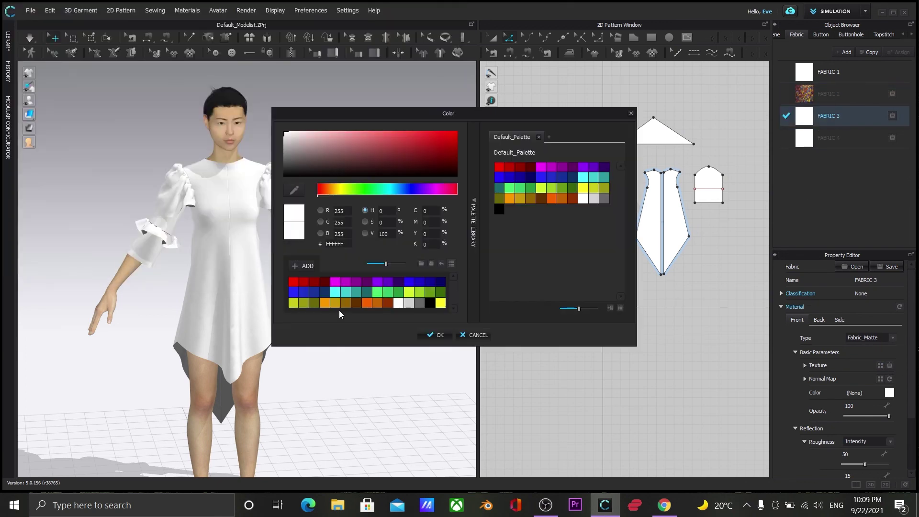
left_click(342, 315)
left_click(435, 335)
left_click(828, 138)
left_click(889, 392)
left_click(410, 292)
left_click(441, 335)
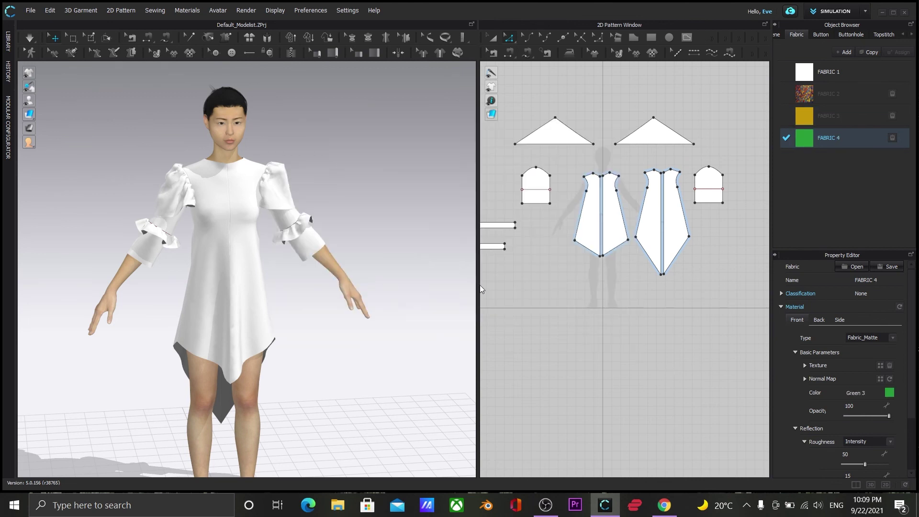
Assign the floral FABRIC 2 to all four front and back dress panels
left_click_drag(478, 288, 414, 288)
scroll(537, 334, "down", 1)
middle_click_drag(537, 334, 547, 410)
key("a")
left_click(560, 312)
left_click(580, 314, "shift")
left_click(615, 311, "shift")
left_click(641, 311, "shift")
left_click_drag(804, 94, 570, 303)
left_click(323, 409)
Assign the orange FABRIC 3 to both rounded lower-sleeve patterns
scroll(323, 409, "up", 1)
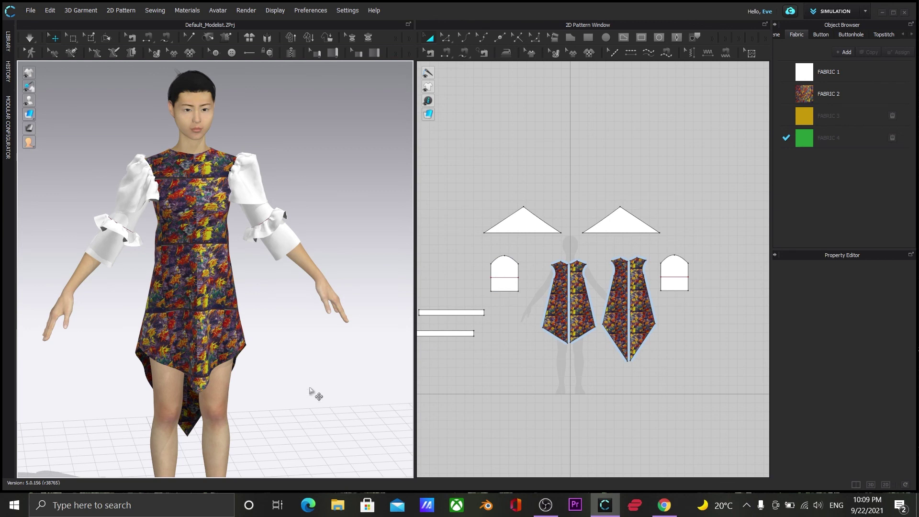
left_click(502, 269)
left_click(662, 260, "shift")
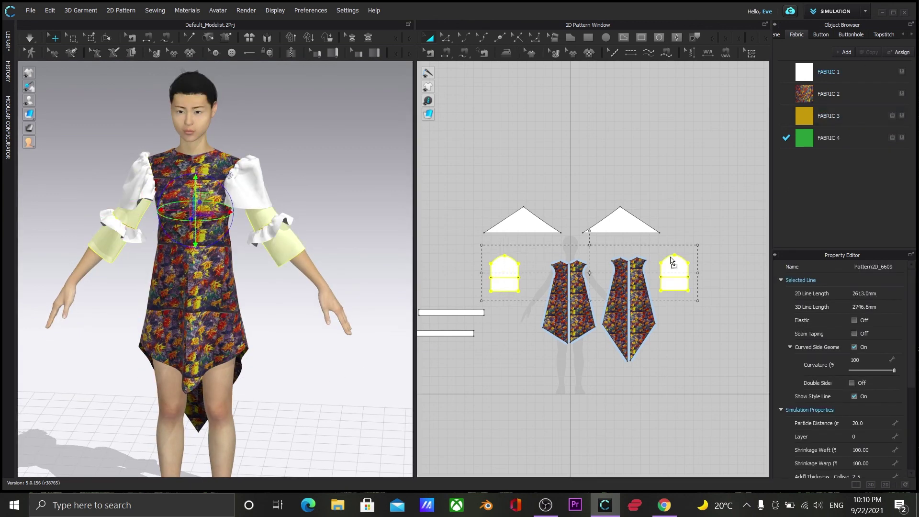
left_click_drag(804, 116, 674, 273)
left_click(374, 326)
Add another fabric, FABRIC 5, and set its colour to black
left_click(843, 52)
left_click(890, 392)
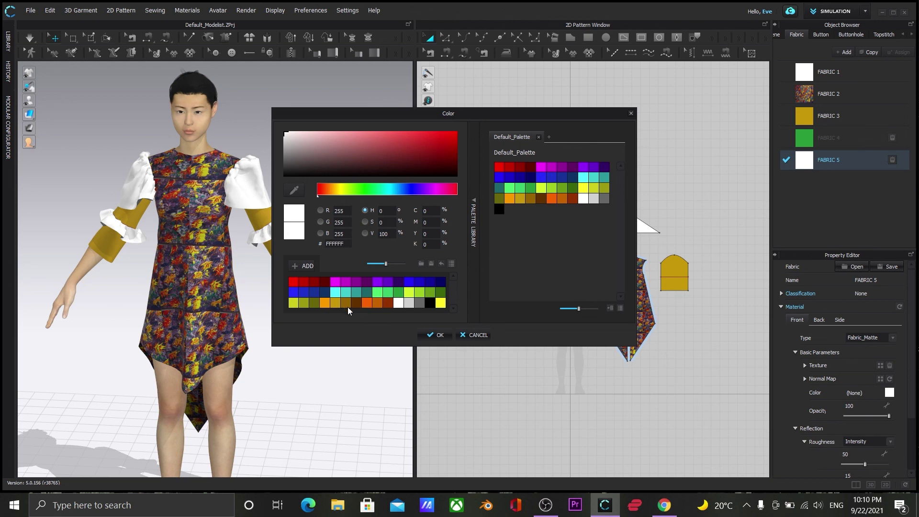
left_click(430, 302)
left_click(436, 335)
Assign the black FABRIC 5 to both triangular puff-sleeve patterns
left_click_drag(517, 212, 524, 216)
left_click(626, 216, "shift")
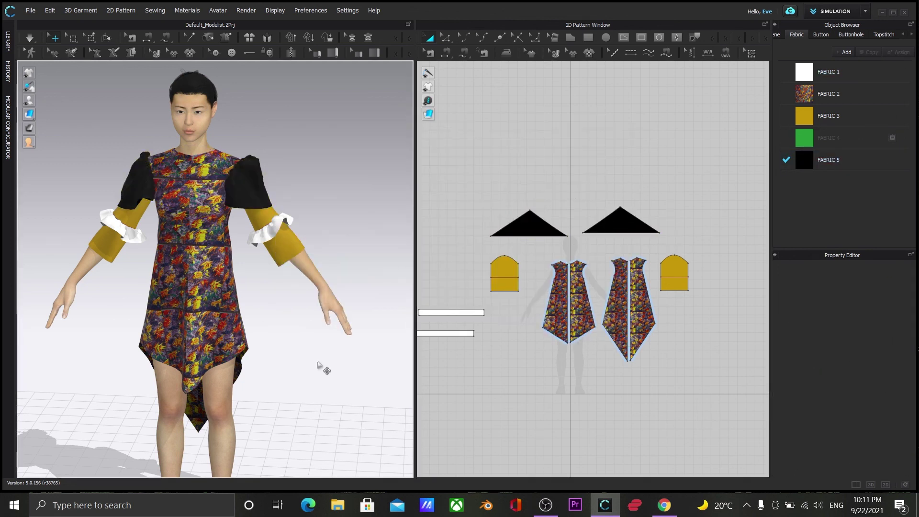
right_click_drag(322, 369, 309, 392)
scroll(309, 393, "up", 2)
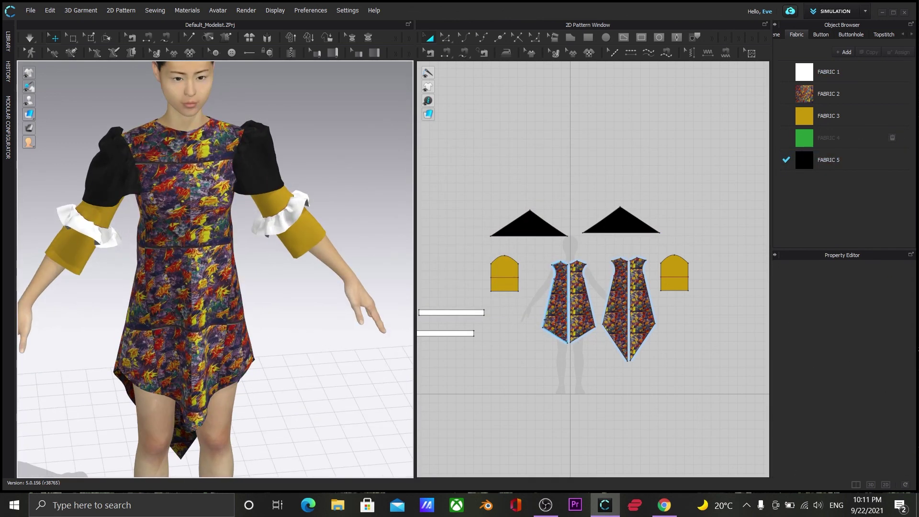
Assign the green FABRIC 4 to both ruffle strips
left_click(621, 221)
scroll(850, 437, "down", 5)
scroll(857, 433, "up", 1)
scroll(550, 400, "up", 6)
middle_click_drag(524, 367, 595, 374)
left_click_drag(804, 138, 679, 234)
left_click_drag(804, 138, 667, 309)
left_click(636, 371)
scroll(619, 410, "down", 4)
middle_click_drag(665, 385, 356, 322)
Lower the opacity of FABRIC 3 well below 78 to make the lower sleeves see-through
left_click(828, 116)
left_click_drag(883, 417, 878, 417)
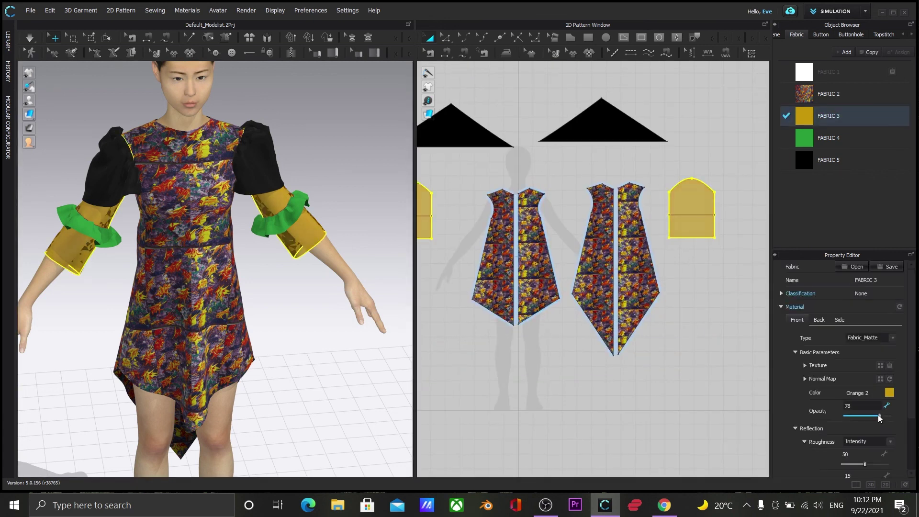
left_click(367, 419)
scroll(364, 403, "down", 2)
right_click_drag(353, 399, 192, 402)
left_click(828, 116)
left_click_drag(878, 417, 864, 416)
left_click(249, 407)
right_click_drag(249, 407, 353, 422)
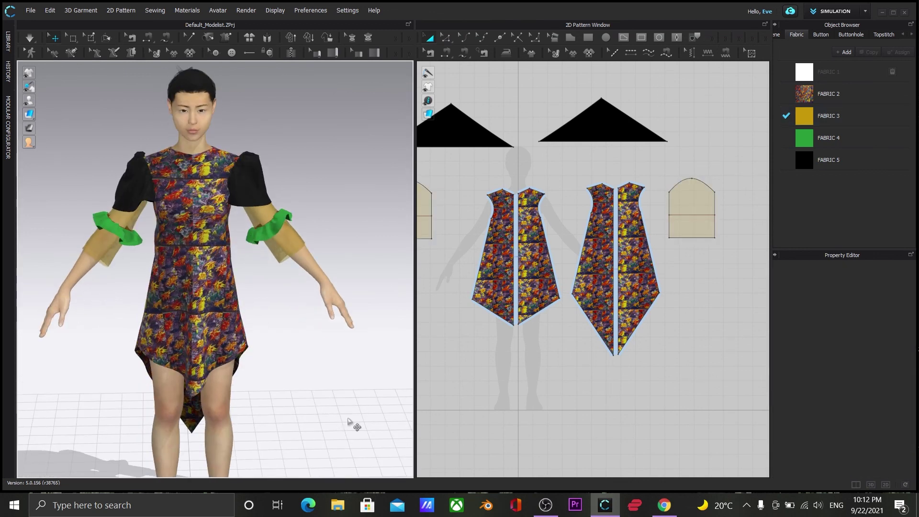
Place both lower-sleeve patterns side by side below the dress panels and stretch them lengthwise
scroll(517, 445, "down", 2)
middle_click_drag(517, 445, 573, 365)
left_click_drag(500, 202, 493, 313)
left_click_drag(675, 203, 531, 315)
left_click_drag(460, 304, 518, 369)
Simulate the garment to drape the lengthened sleeves on the avatar's arms
key("space")
left_click(339, 385)
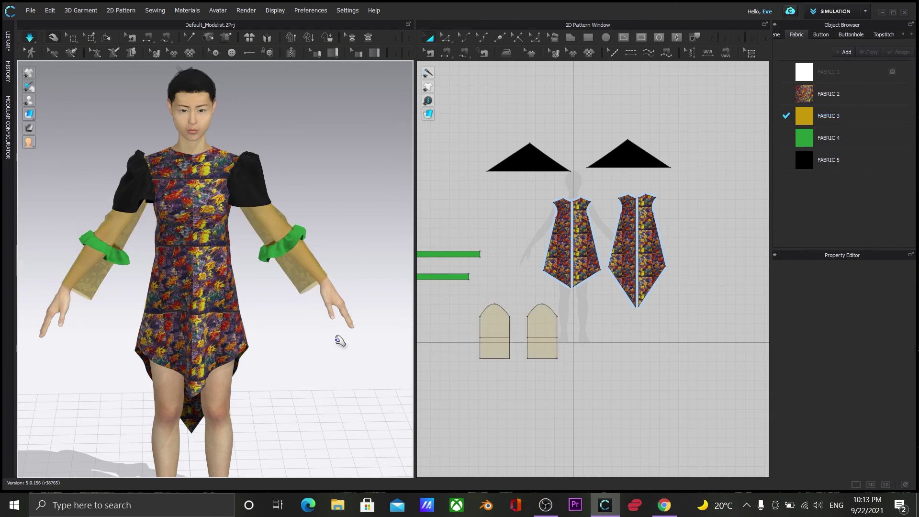
scroll(335, 391, "down", 2)
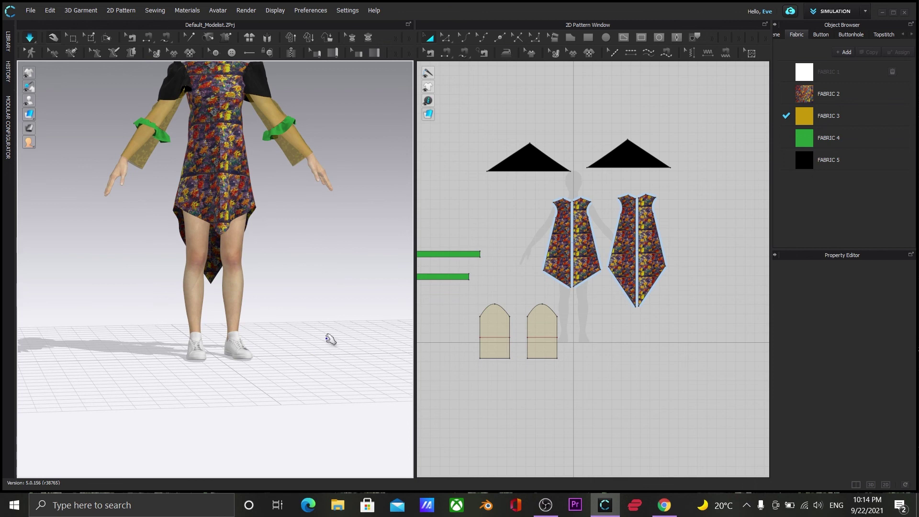
left_click(25, 37)
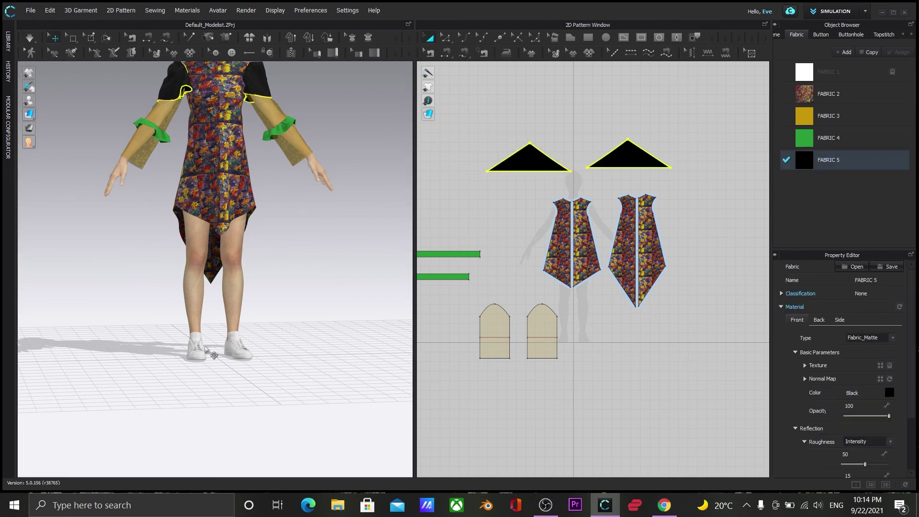
Change the colour of the avatar's right shoe to black
left_click(197, 352)
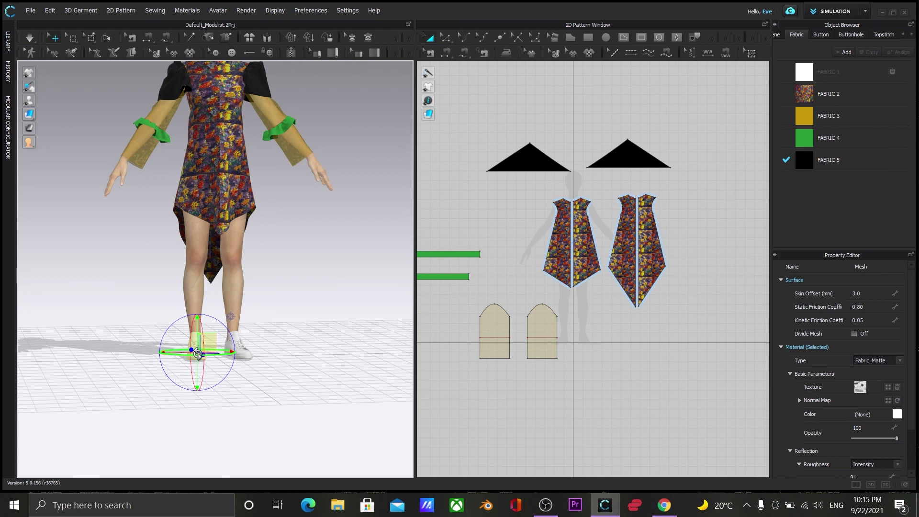
left_click(898, 413)
left_click(472, 335)
left_click(897, 415)
left_click(442, 336)
Select the avatar's left shoe for recolouring
left_click(243, 349)
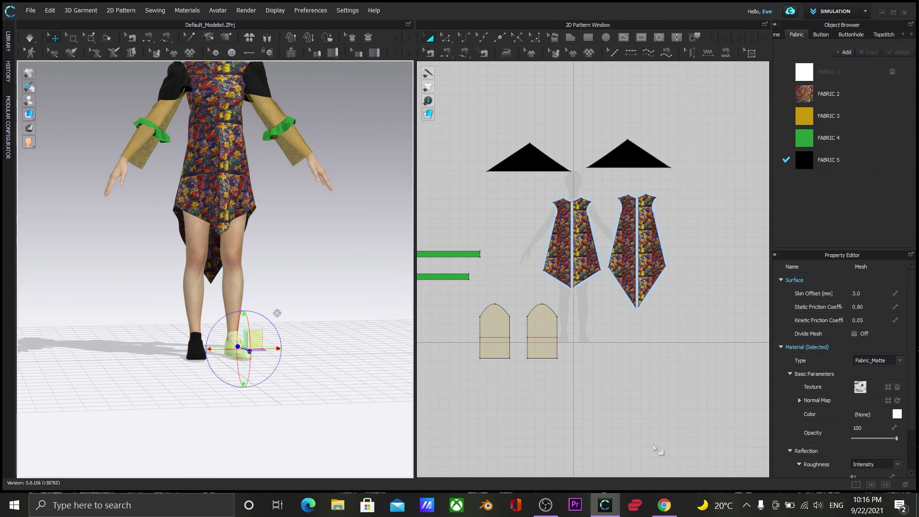